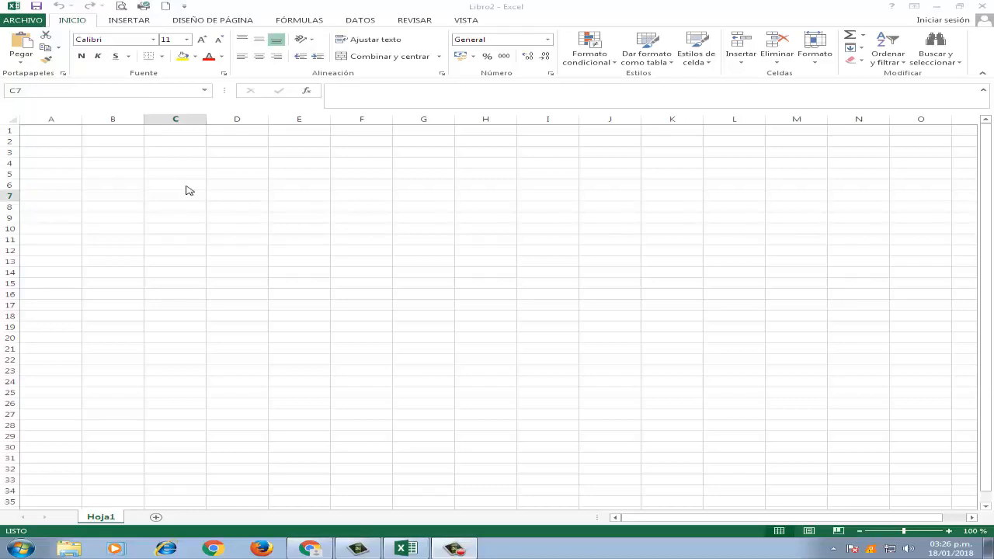
# - Examine how far column A extends by going to its last row, and return to cell A1
pyautogui.click(229, 188)
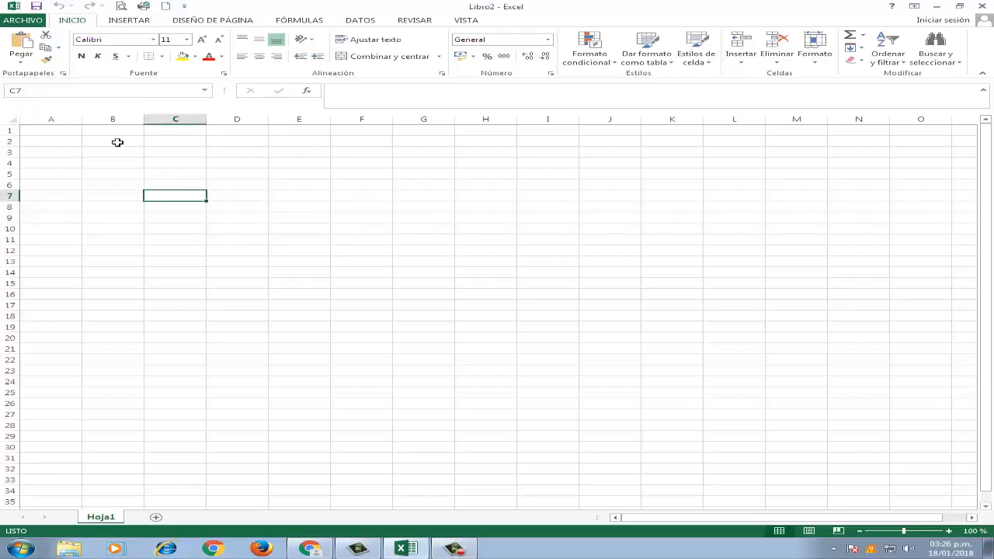
pyautogui.click(72, 134)
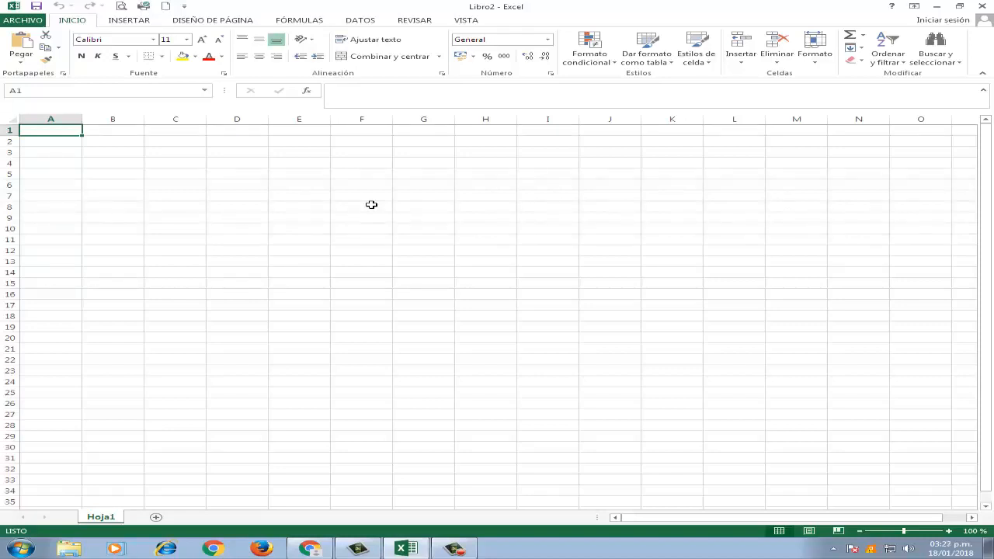
pyautogui.hotkey('ctrl', 'Down')
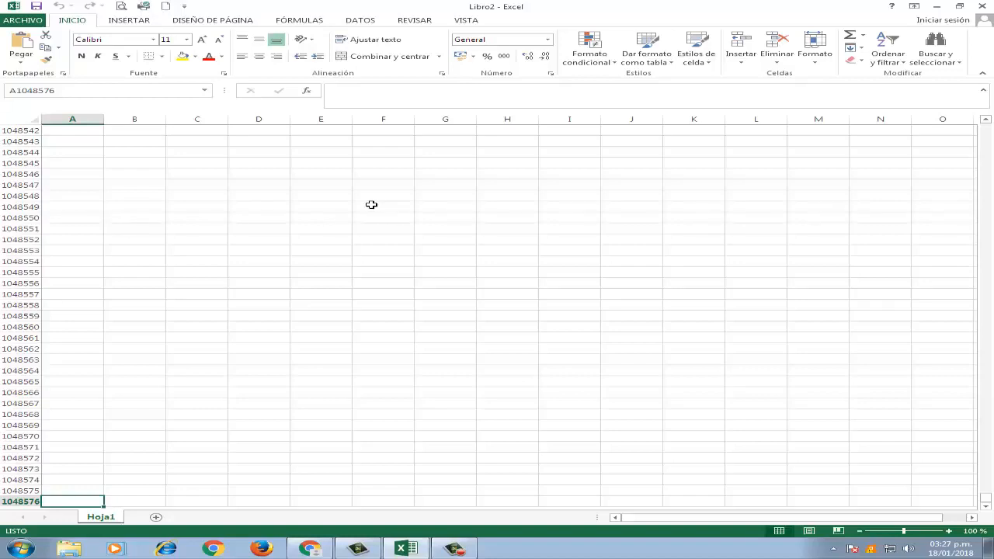
pyautogui.hotkey('ctrl', 'Up')
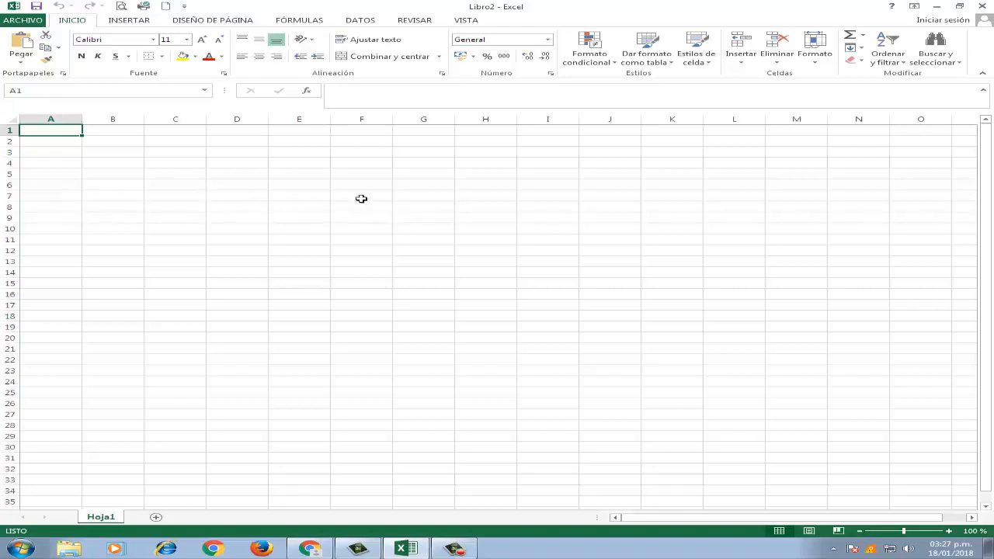
# - Create a pivot table at Hoja1!$A$1 from the external data source movimientos de inmuebles.mdb on the removable disk (F:)
pyautogui.click(126, 21)
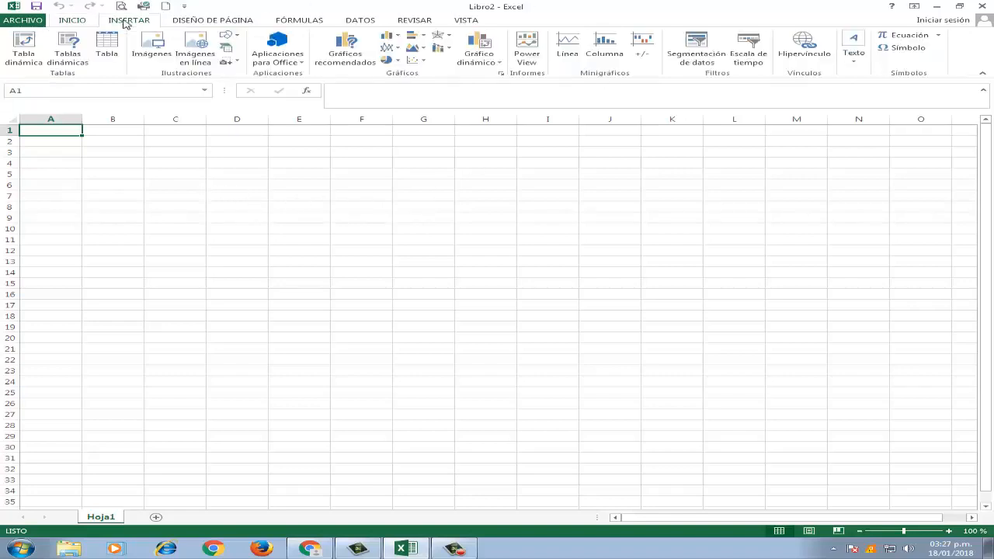
pyautogui.click(23, 47)
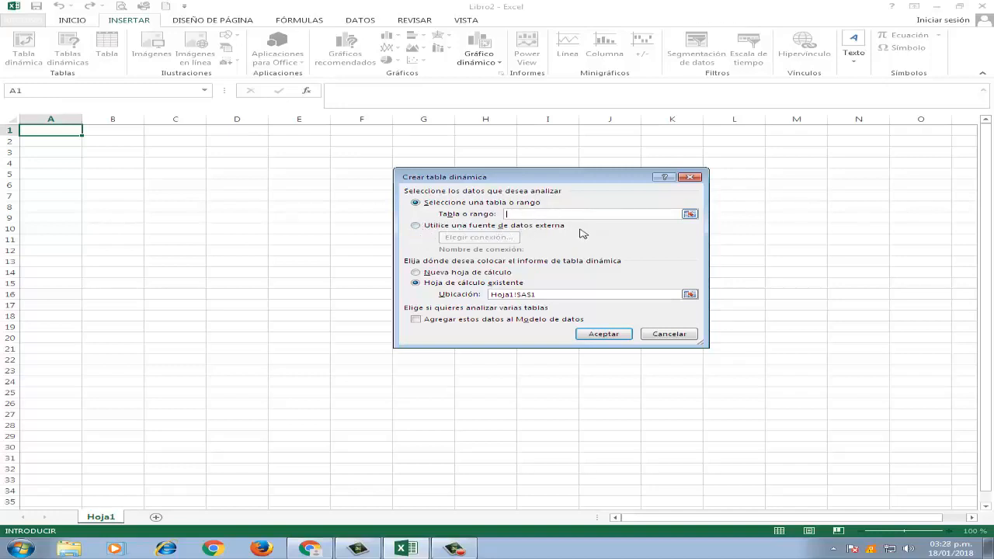
pyautogui.click(417, 226)
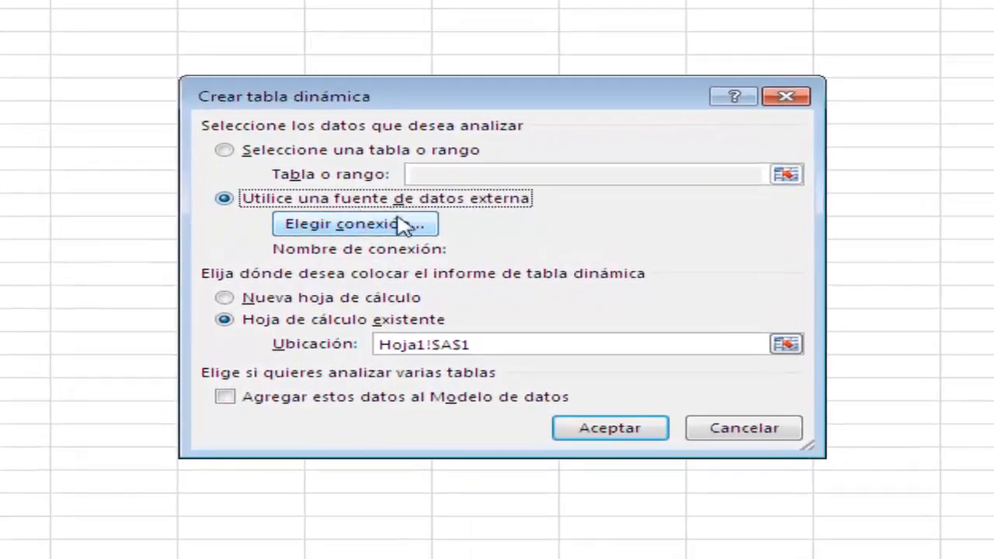
pyautogui.click(382, 231)
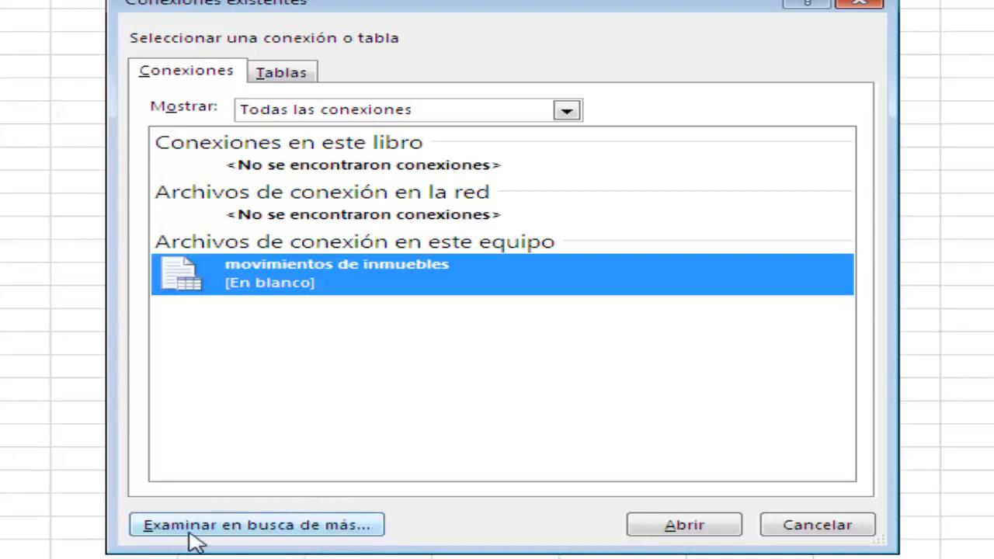
pyautogui.click(328, 527)
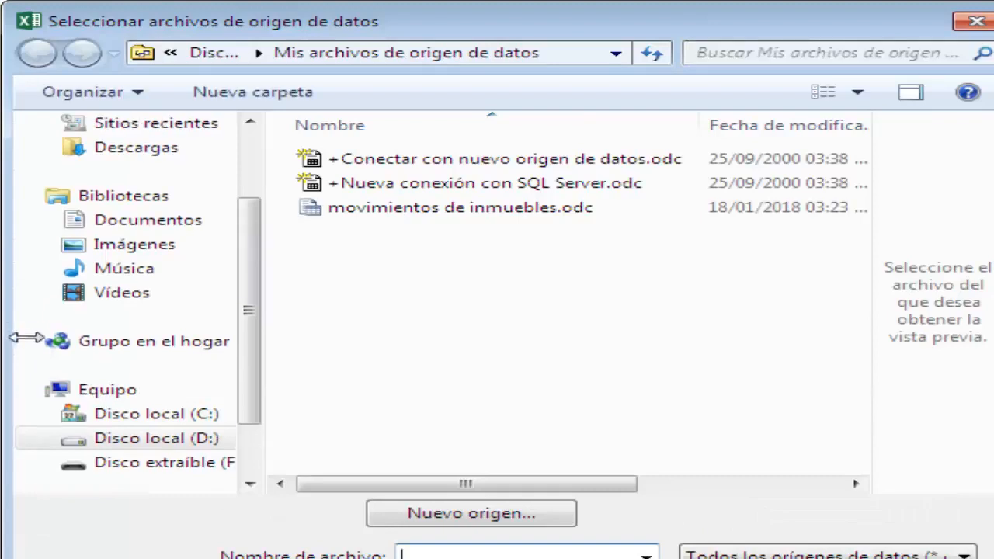
pyautogui.moveTo(244, 378); pyautogui.dragTo(240, 404)
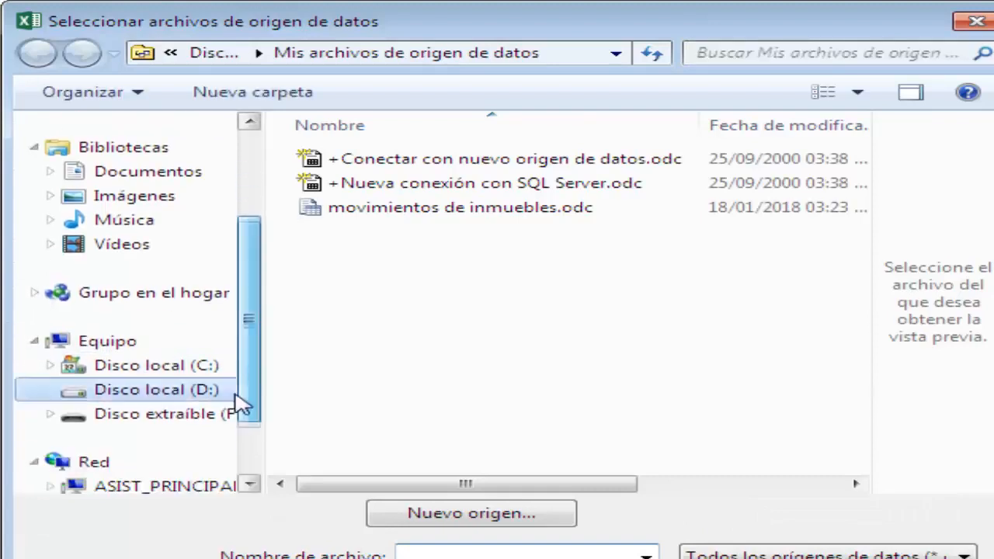
pyautogui.click(173, 418)
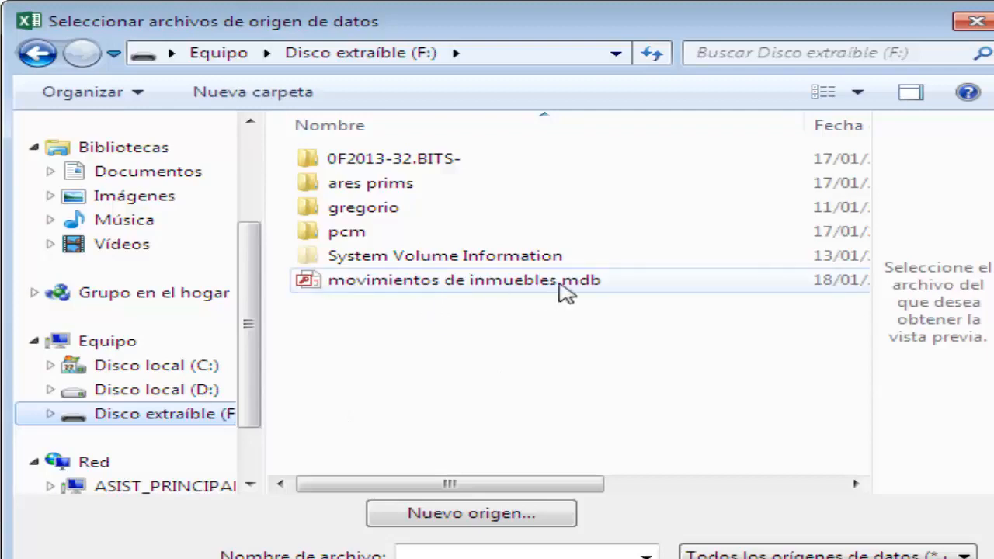
pyautogui.click(528, 286)
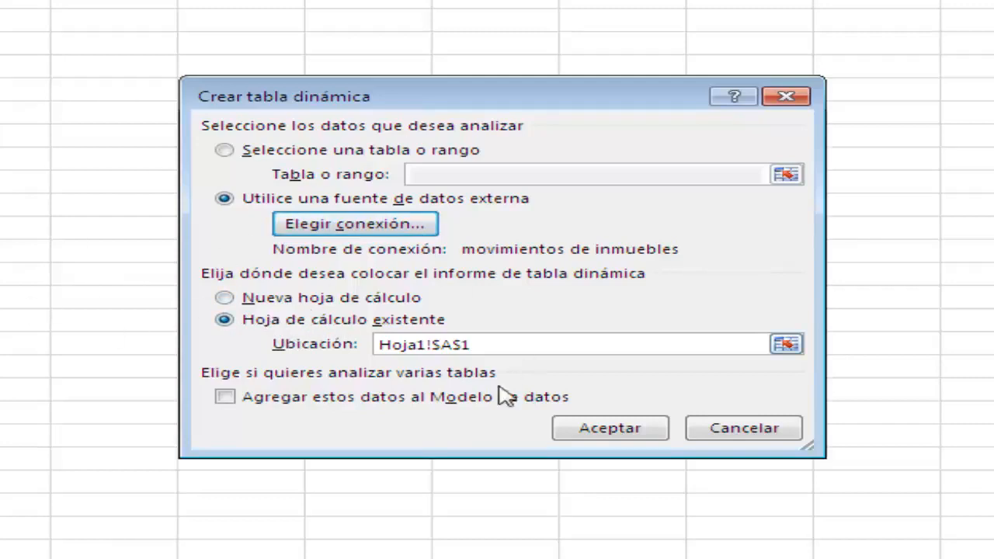
pyautogui.click(575, 434)
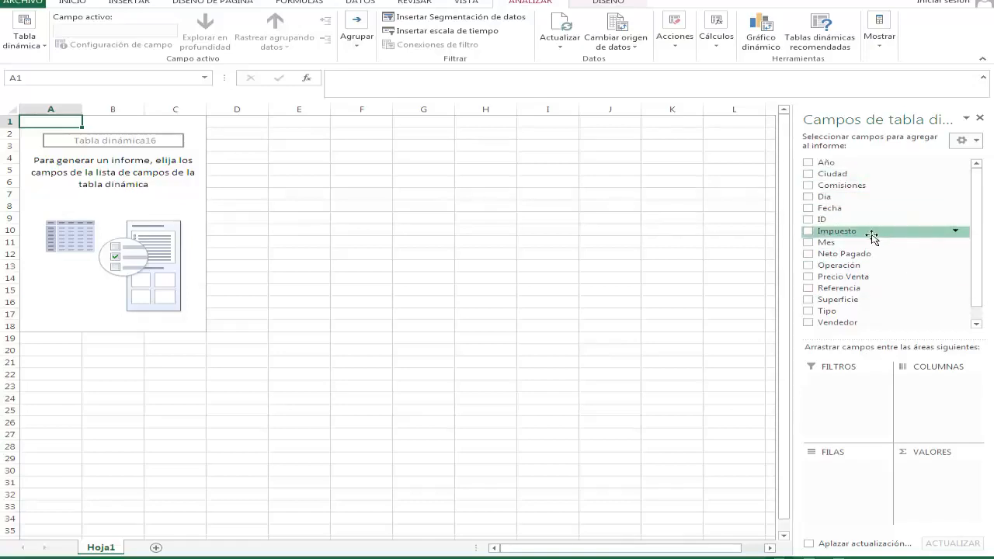
# - Set up the pivot table with Ciudad as rows and the count of Ciudad and sum of Neto Pagado as values
pyautogui.moveTo(971, 177); pyautogui.dragTo(977, 218)
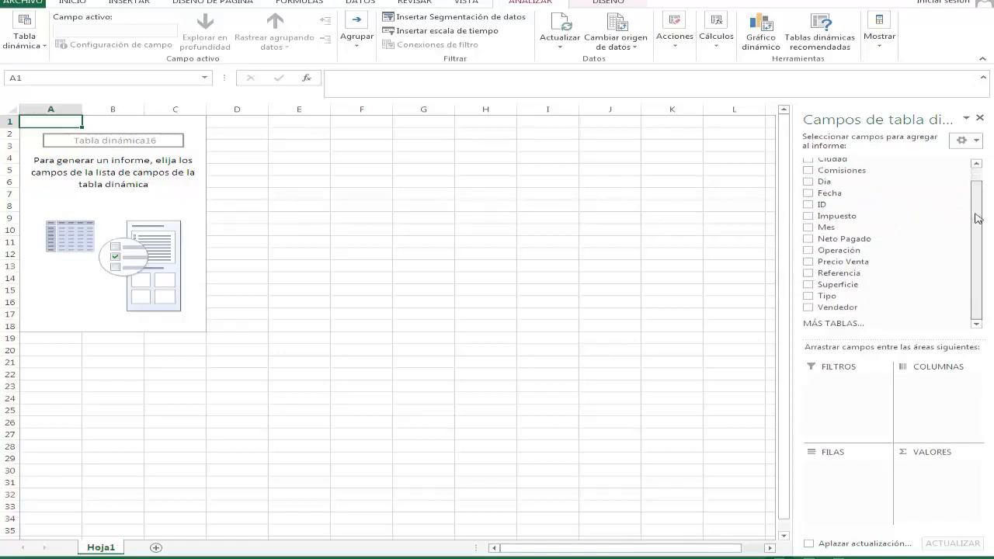
pyautogui.scroll(1, 977, 218)
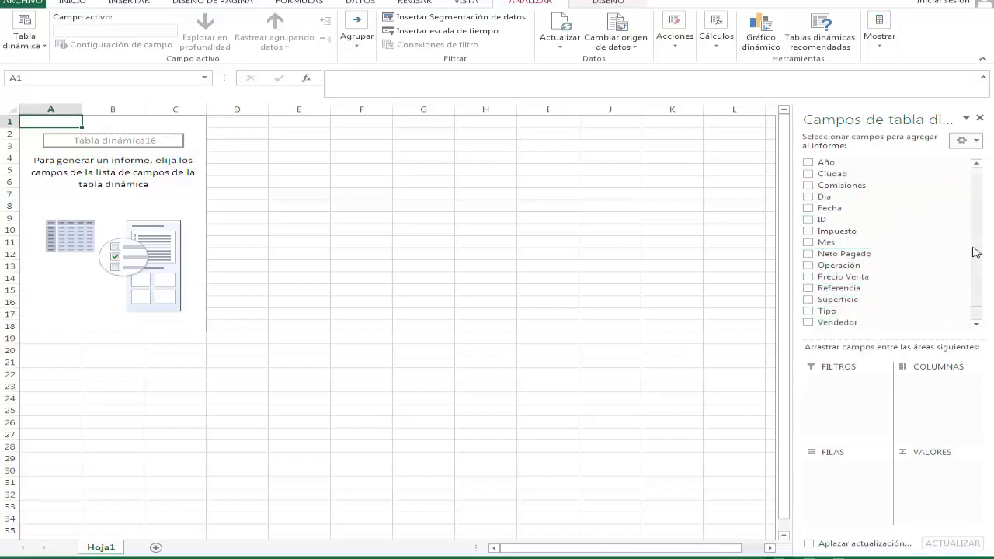
pyautogui.moveTo(977, 252)
pyautogui.mouseDown()
pyautogui.moveTo(973, 275)
pyautogui.moveTo(973, 237)
pyautogui.mouseUp()
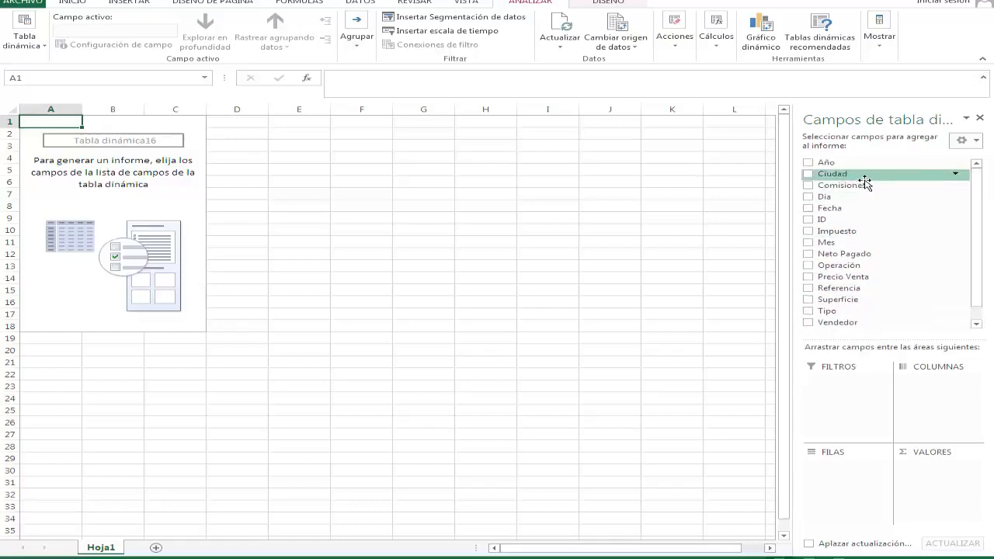
pyautogui.moveTo(839, 180); pyautogui.dragTo(869, 482)
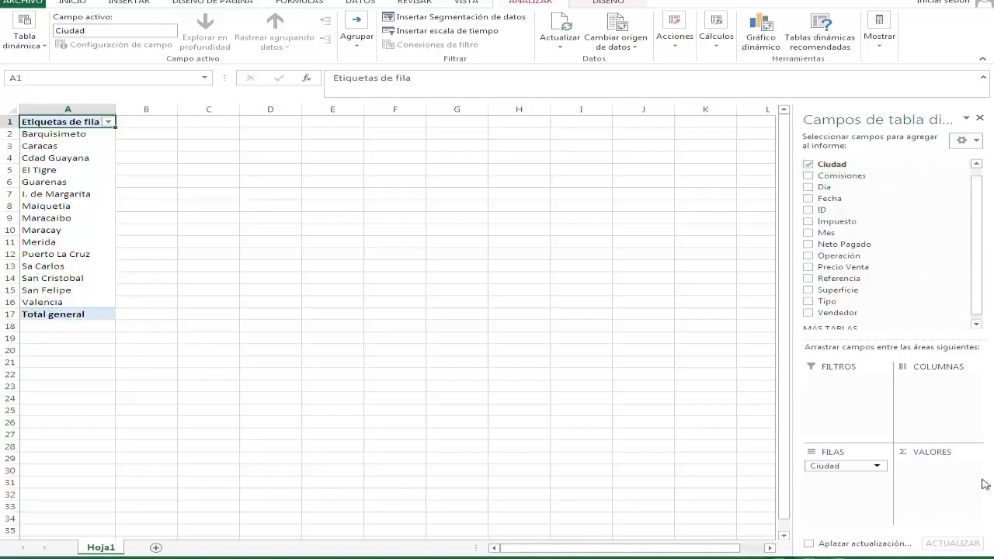
pyautogui.moveTo(831, 165); pyautogui.dragTo(939, 482)
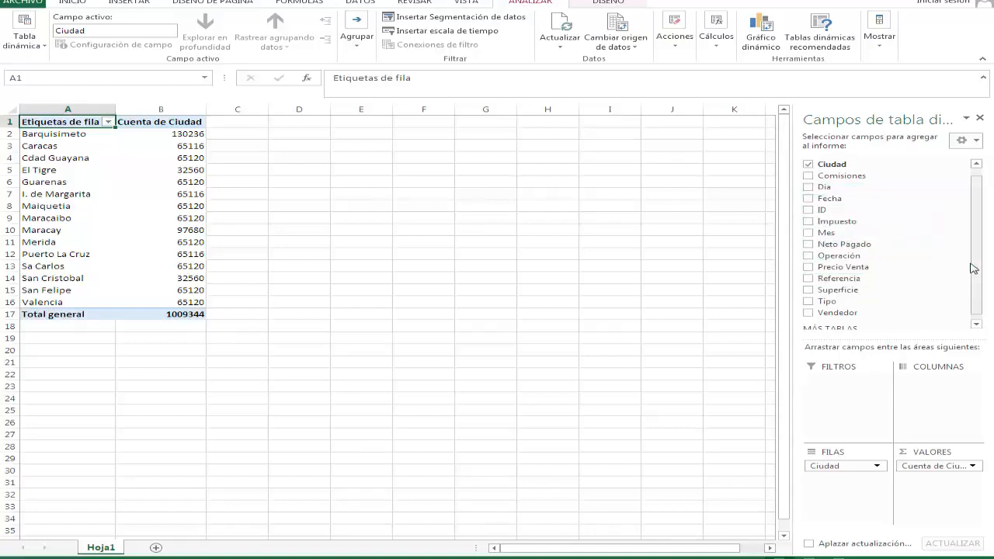
pyautogui.moveTo(977, 264); pyautogui.dragTo(977, 273)
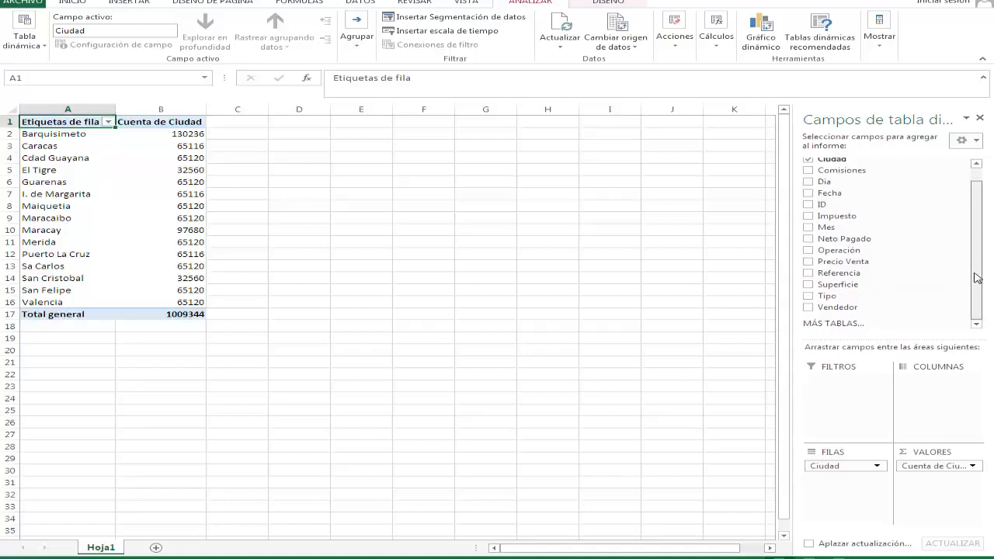
pyautogui.moveTo(878, 243); pyautogui.dragTo(898, 488)
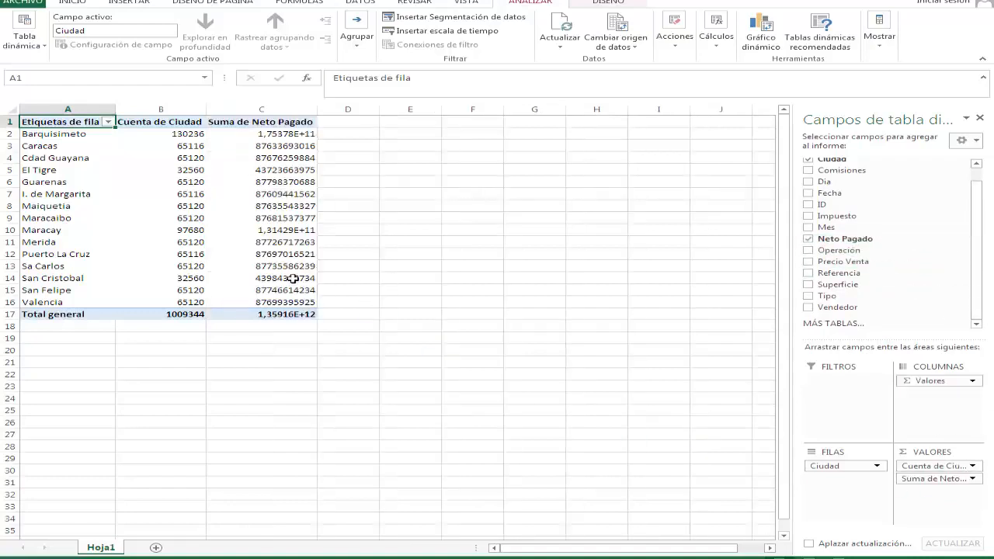
# - Format the Suma de Neto Pagado column with the thousands separator style
pyautogui.click(278, 110)
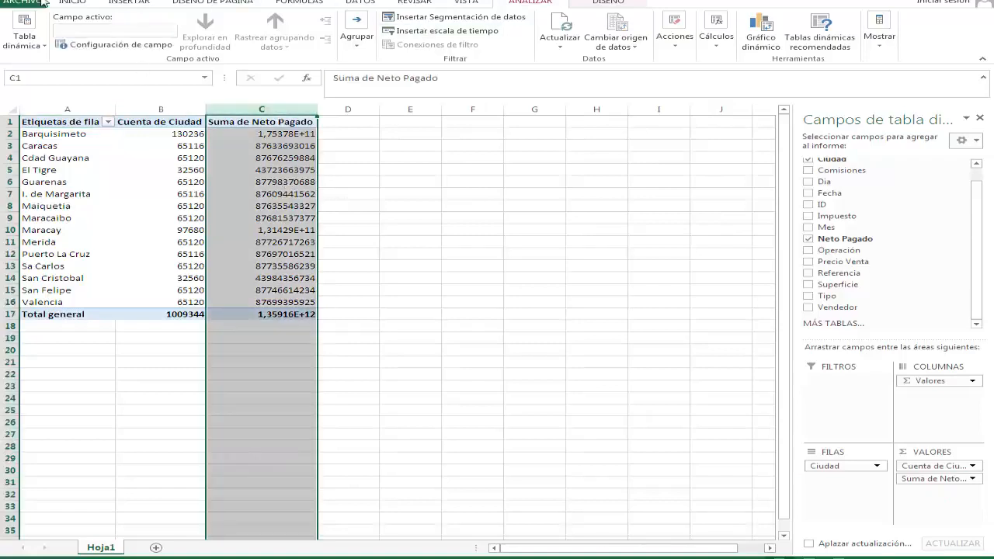
pyautogui.click(64, 2)
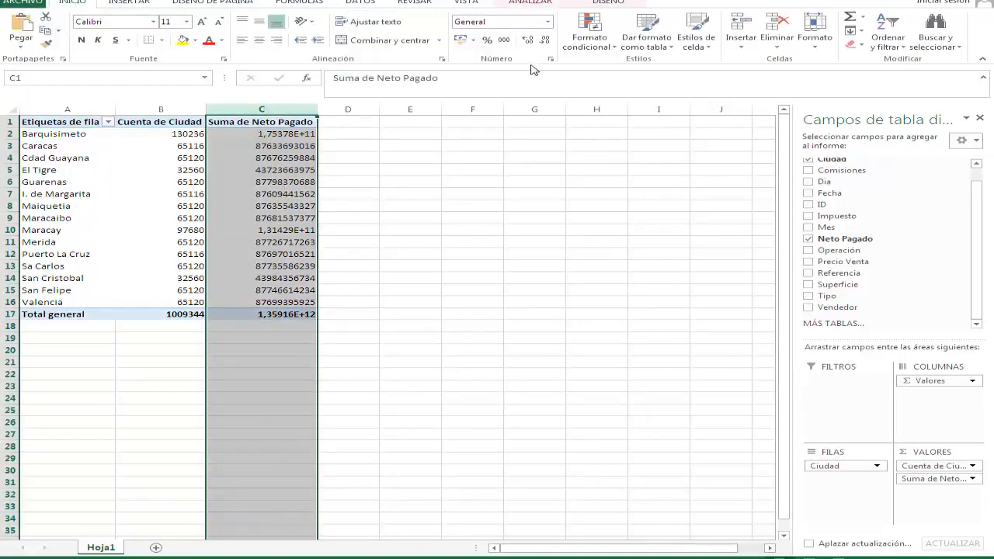
pyautogui.click(504, 40)
pyautogui.click(308, 222)
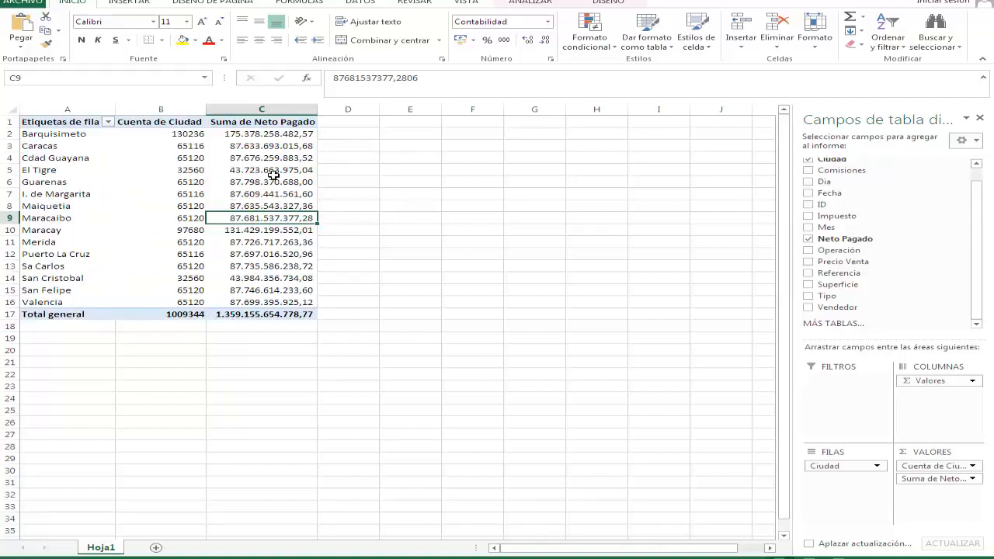
pyautogui.moveTo(274, 175)
pyautogui.moveTo(299, 150)
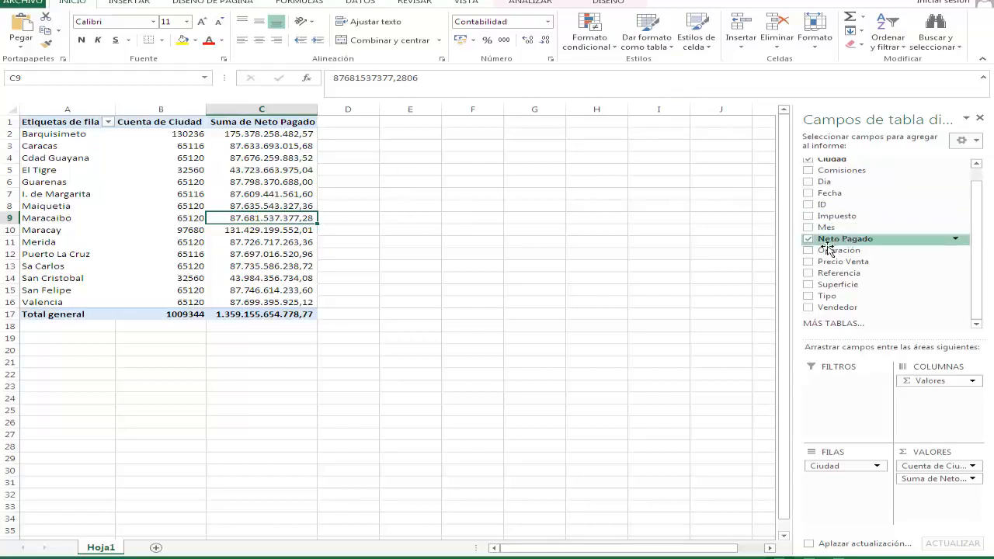
# - Remove all current fields from the pivot table and place Vendedor in the rows area
pyautogui.moveTo(976, 234); pyautogui.dragTo(976, 210)
pyautogui.click(810, 175)
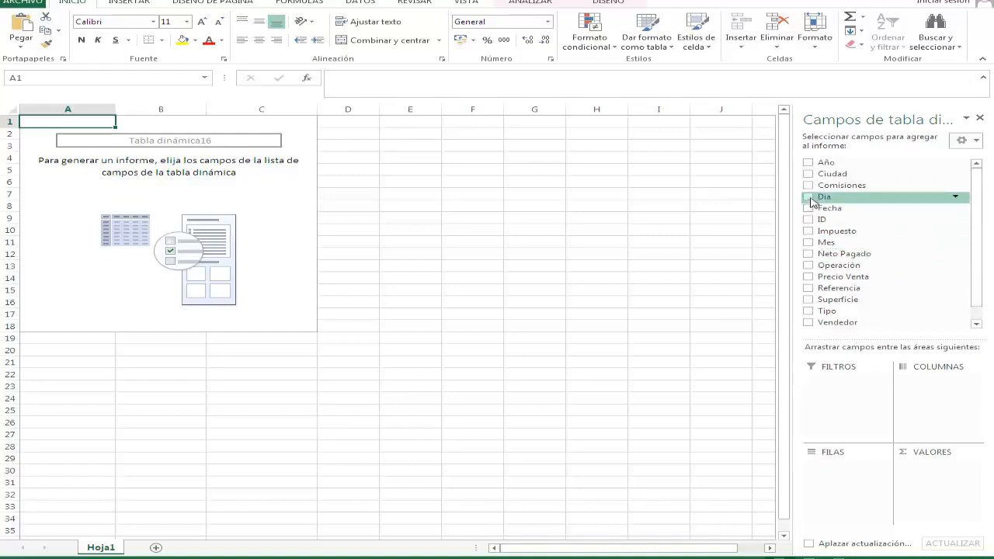
pyautogui.moveTo(811, 290); pyautogui.dragTo(862, 475)
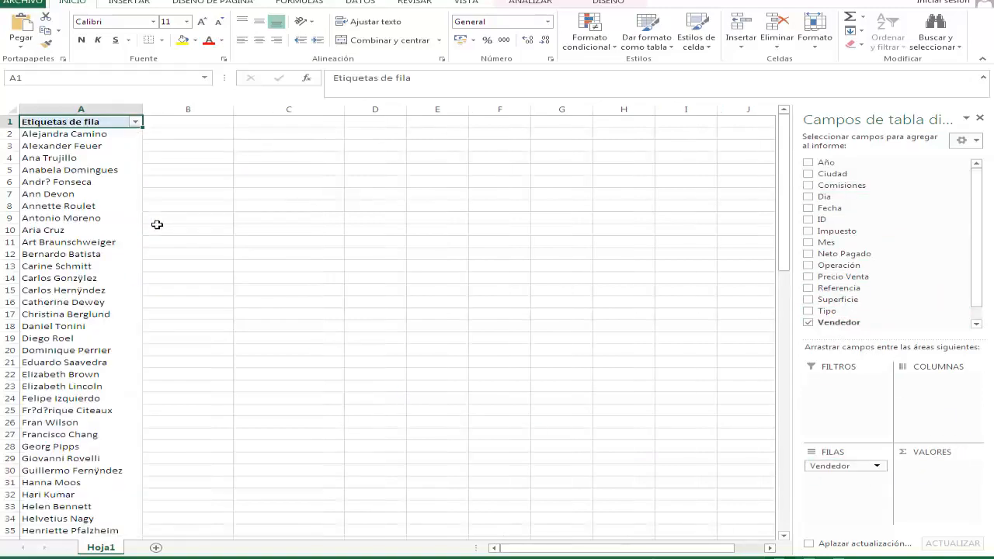
pyautogui.scroll(-20, 101, 310)
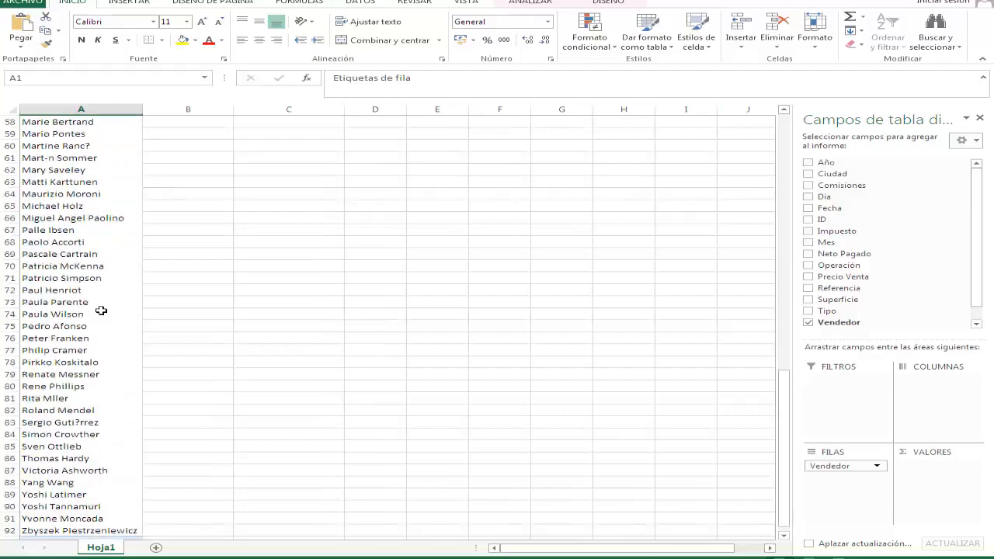
pyautogui.scroll(20, 101, 311)
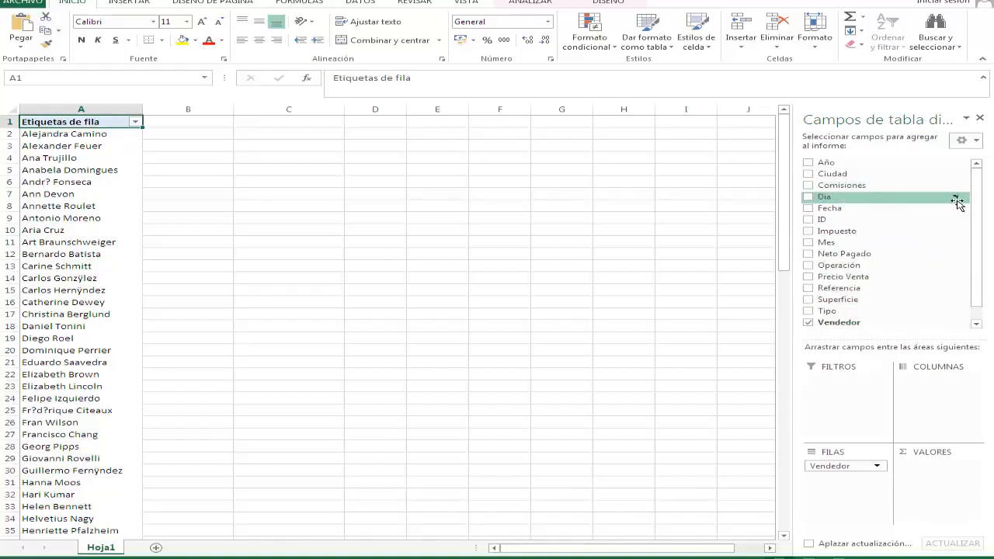
# - Add Año as the pivot table's column field and narrow column B
pyautogui.moveTo(835, 164); pyautogui.dragTo(944, 385)
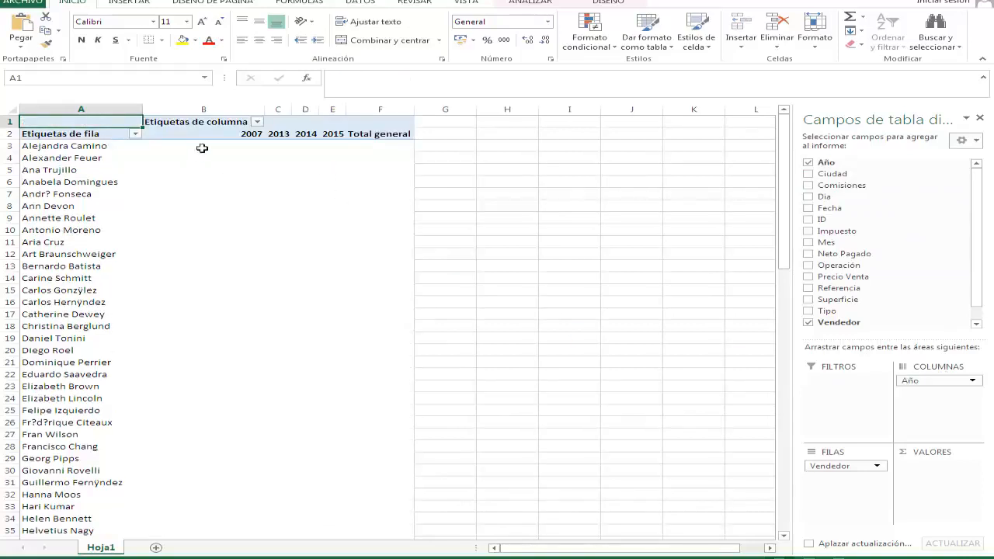
pyautogui.moveTo(265, 110); pyautogui.dragTo(235, 121)
pyautogui.scroll(-3, 282, 209)
pyautogui.scroll(3, 282, 211)
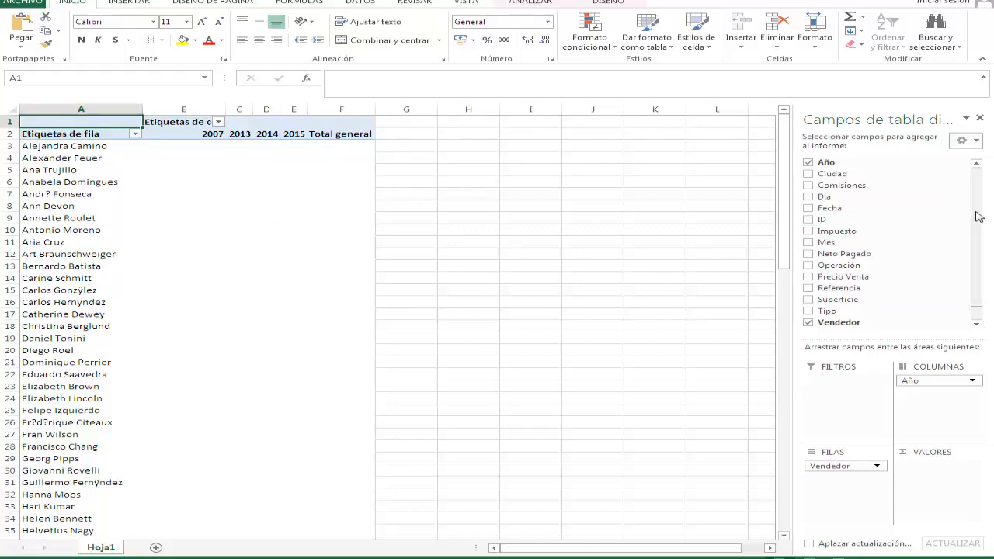
# - Add Comisiones to the values area, summed for each Vendedor and Año
pyautogui.moveTo(977, 212); pyautogui.dragTo(976, 215)
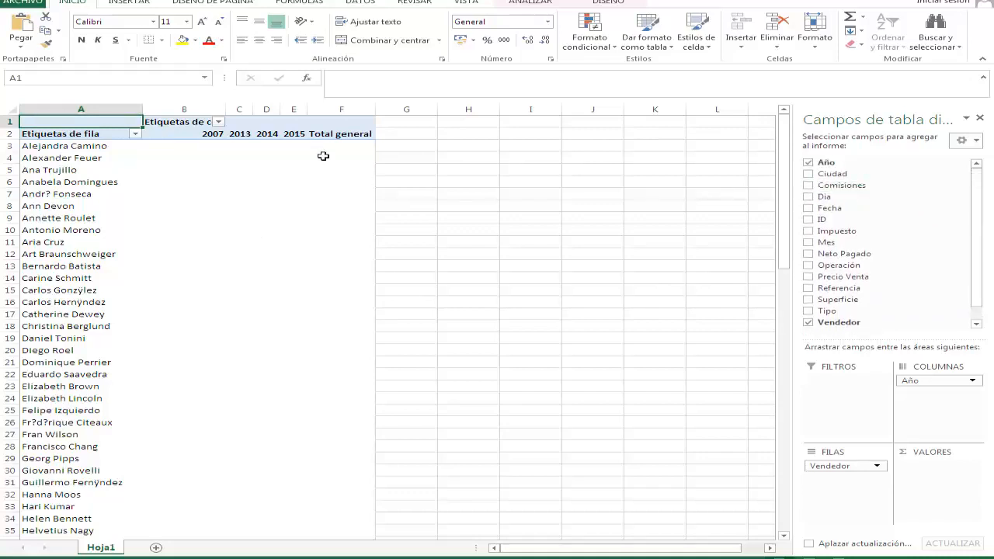
pyautogui.moveTo(836, 191); pyautogui.dragTo(970, 486)
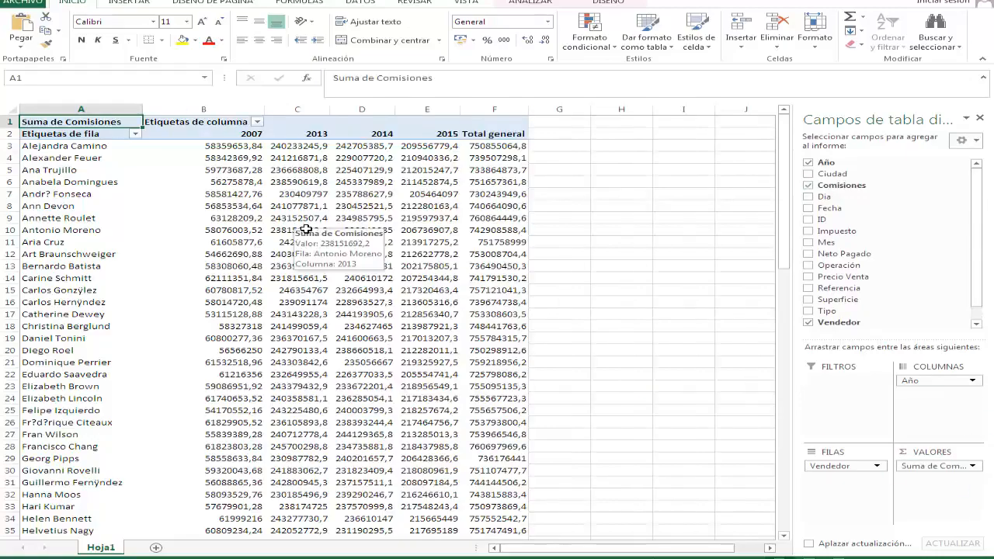
pyautogui.scroll(-7, 307, 229)
pyautogui.scroll(7, 309, 231)
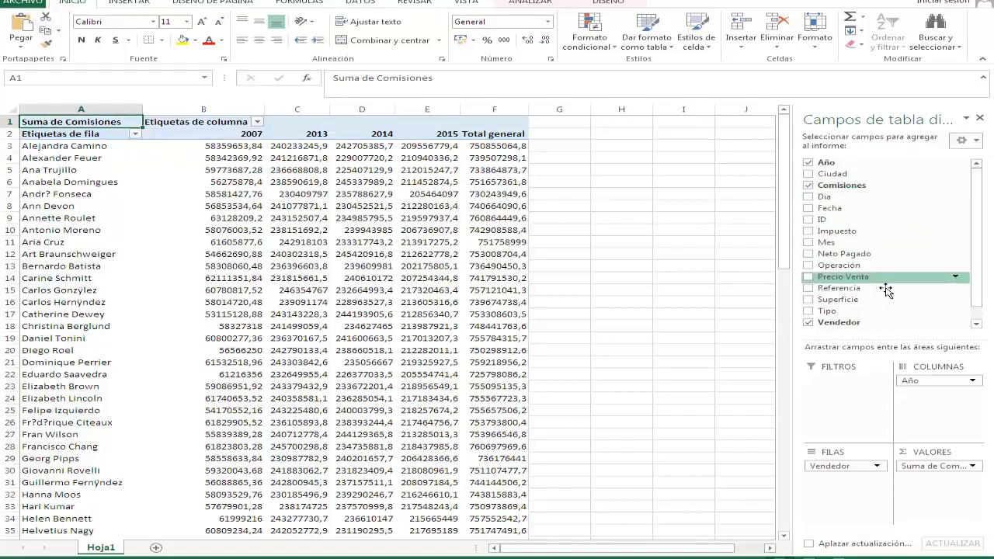
# - Add Operación as a second row level below Vendedor and narrow column B
pyautogui.moveTo(854, 266); pyautogui.dragTo(854, 491)
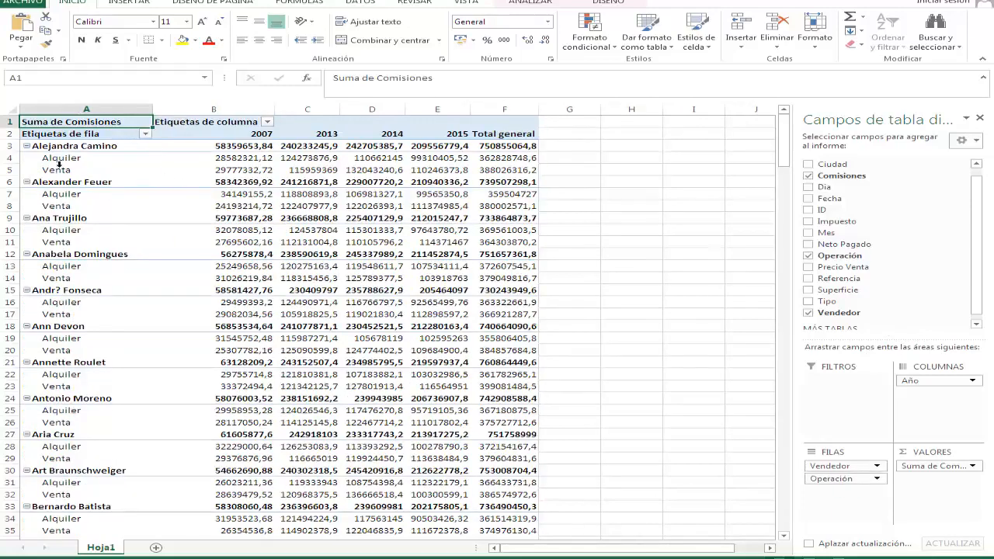
pyautogui.scroll(-5, 269, 264)
pyautogui.scroll(5, 252, 256)
pyautogui.moveTo(282, 118); pyautogui.dragTo(250, 118)
pyautogui.click(247, 230)
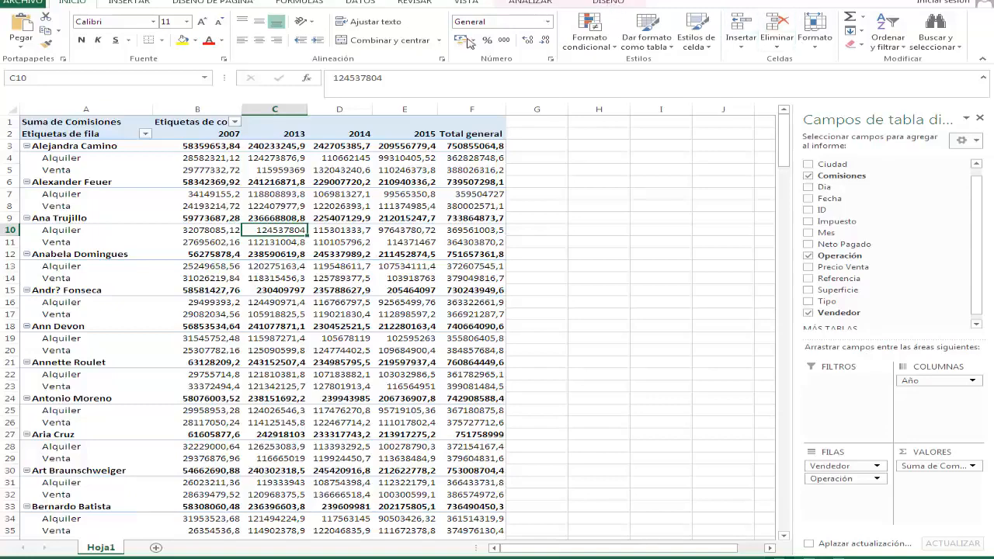
# - Turn on banded rows and apply the blue-header style from the second row of the Medio pivot styles
pyautogui.click(608, 2)
pyautogui.click(328, 21)
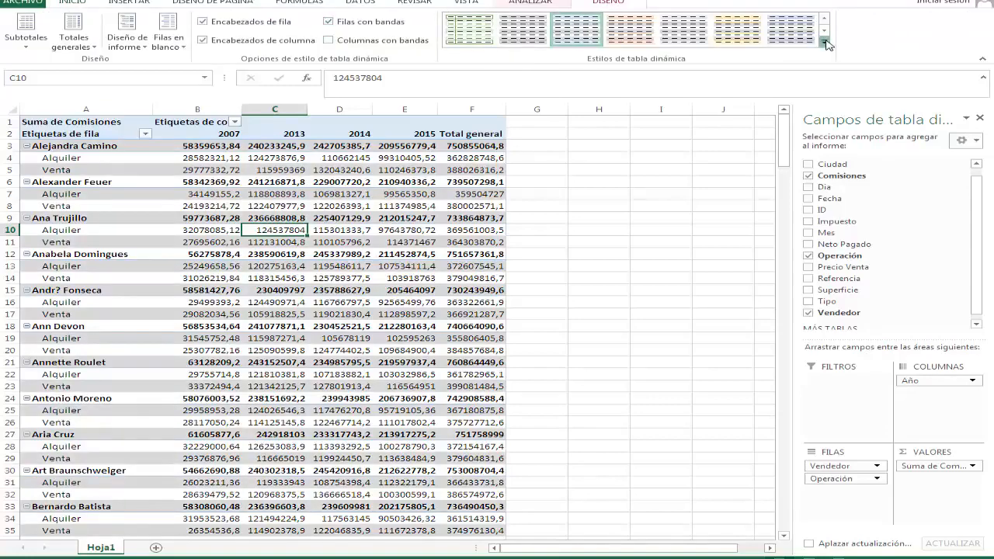
pyautogui.click(826, 43)
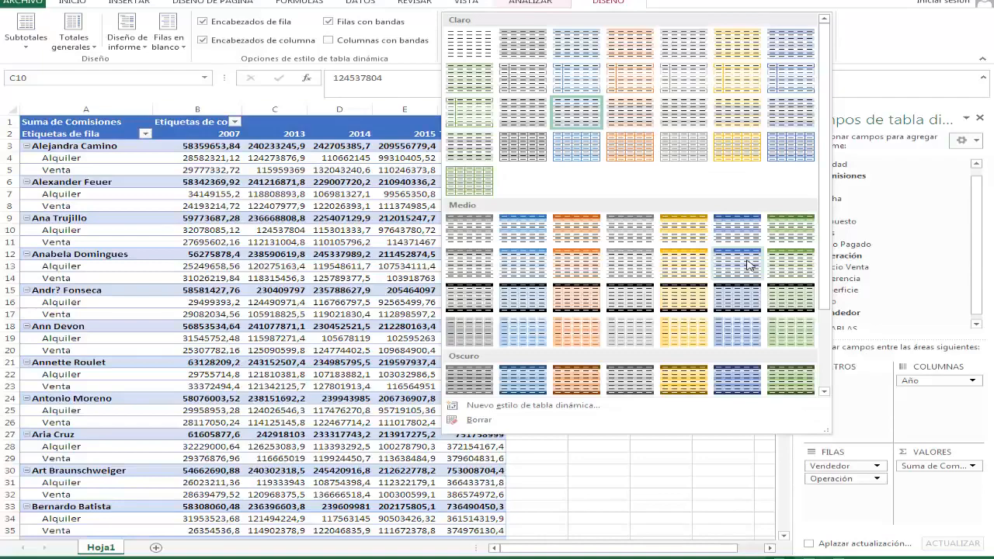
pyautogui.click(748, 264)
pyautogui.click(334, 289)
pyautogui.scroll(-7, 326, 288)
pyautogui.scroll(4, 321, 294)
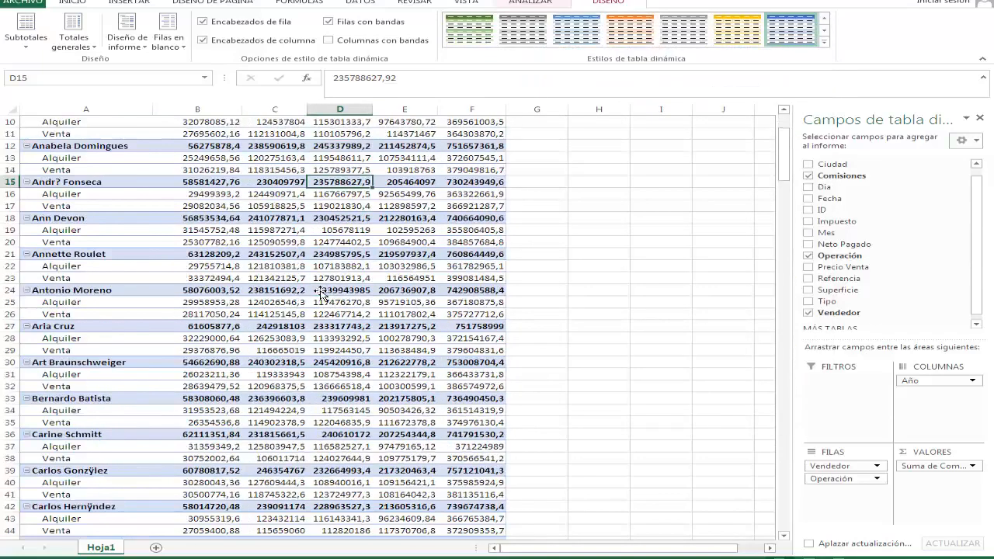
pyautogui.scroll(3, 321, 293)
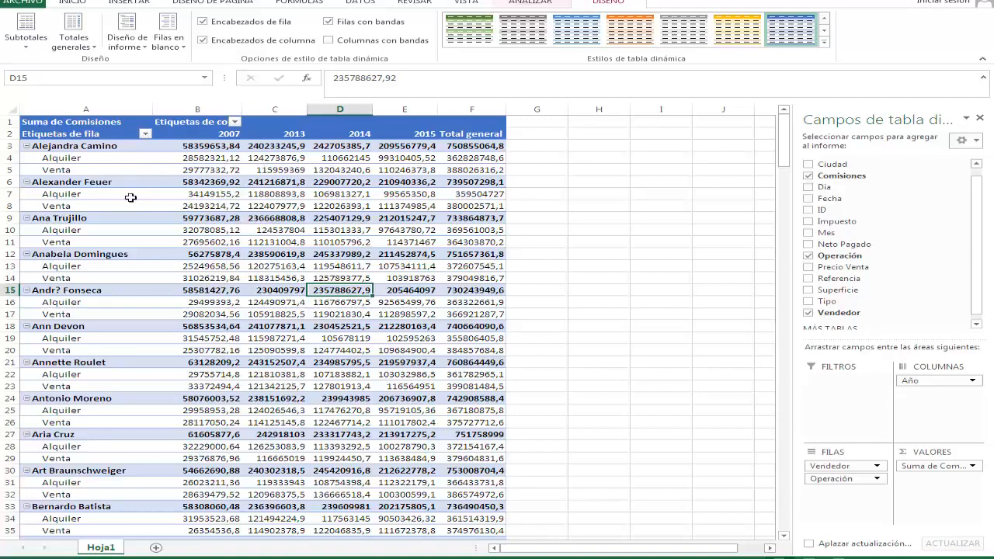
# - Add Mes as a second column level below Año and close the pivot table field list
pyautogui.moveTo(446, 262)
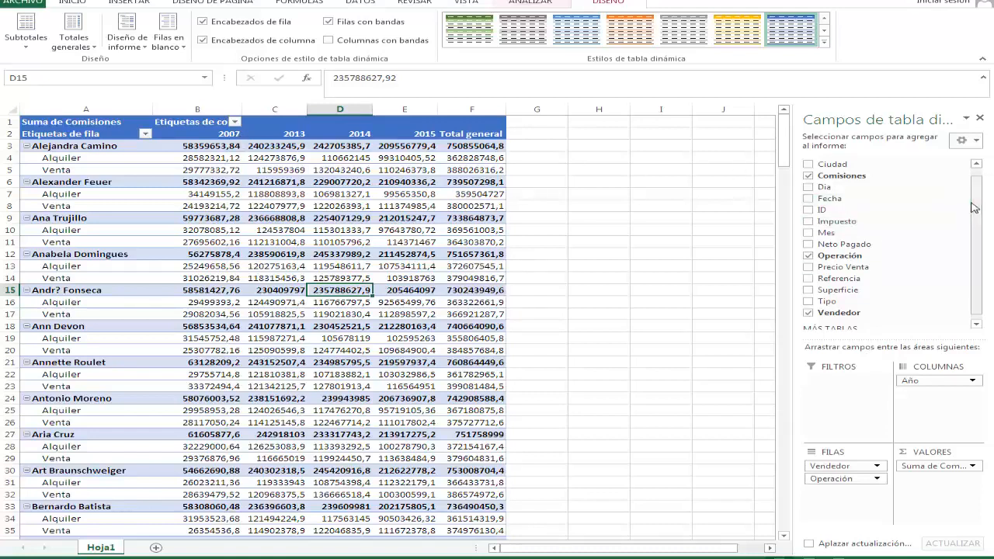
pyautogui.moveTo(835, 232); pyautogui.dragTo(948, 405)
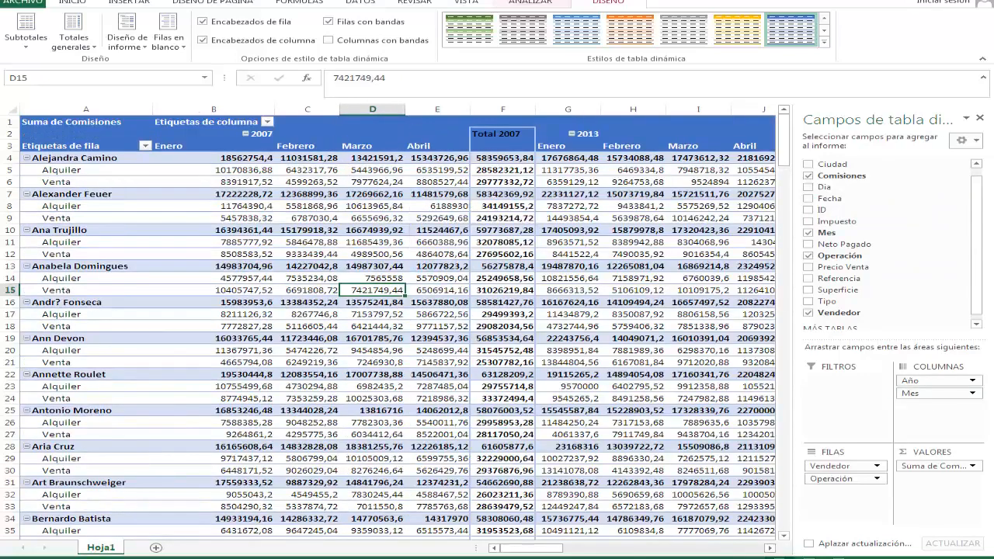
pyautogui.click(980, 118)
pyautogui.scroll(-2, 541, 262)
pyautogui.scroll(2, 542, 263)
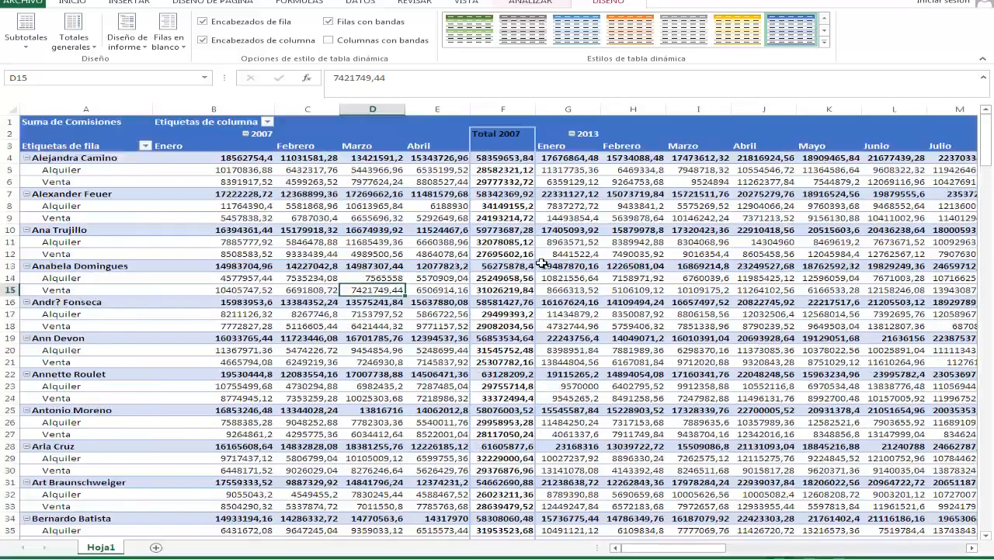
# - Apply the Medio pivot table style with a black header and light blue body
pyautogui.click(824, 42)
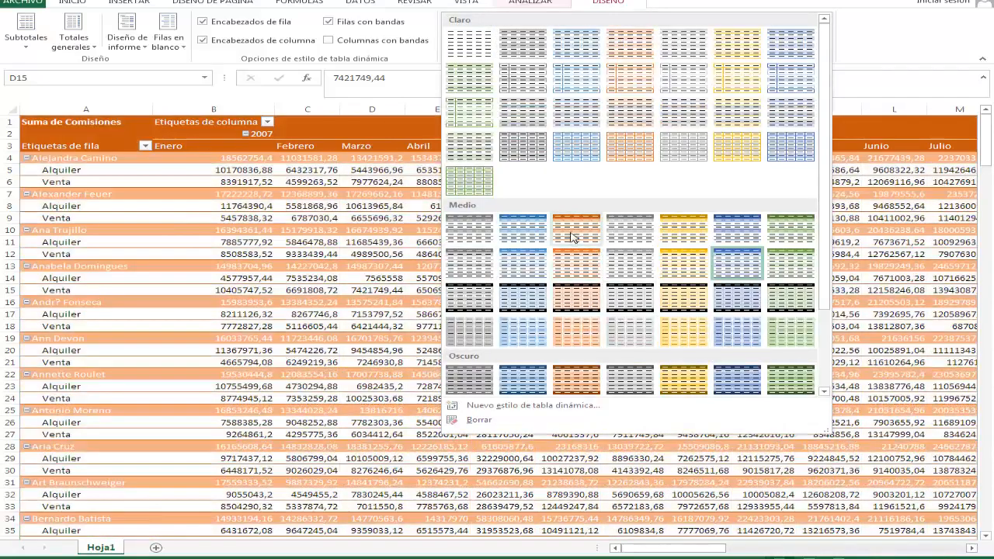
pyautogui.scroll(-3, 587, 243)
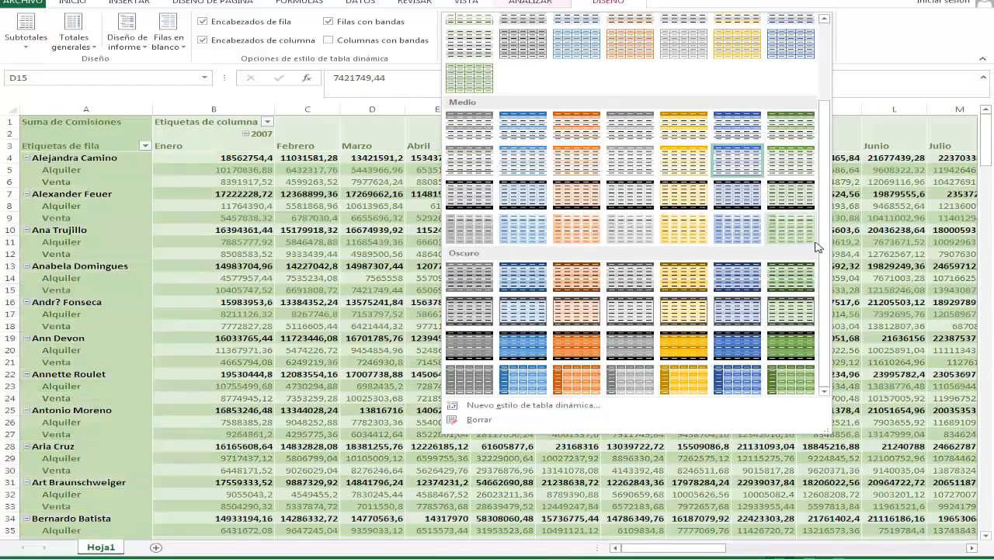
pyautogui.moveTo(824, 241); pyautogui.dragTo(825, 225)
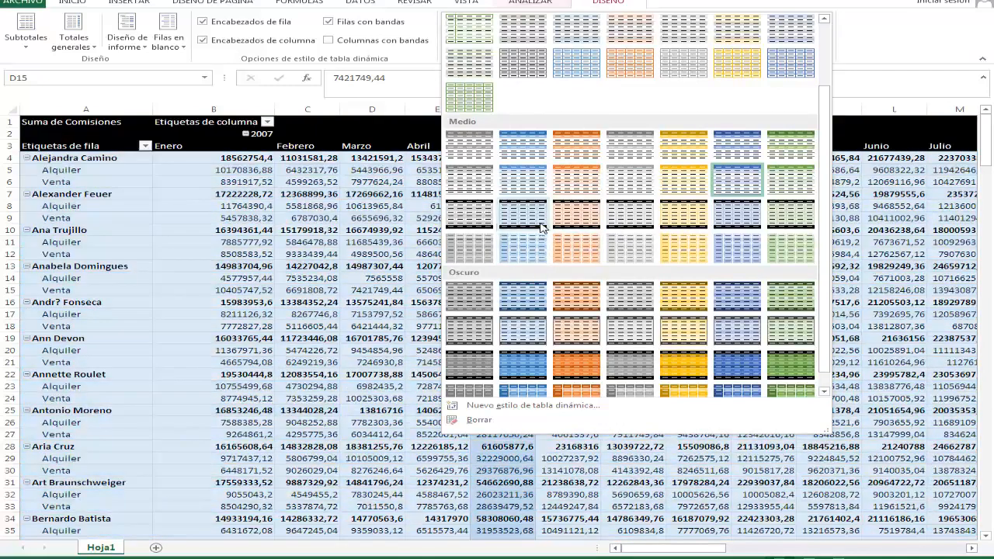
pyautogui.click(541, 227)
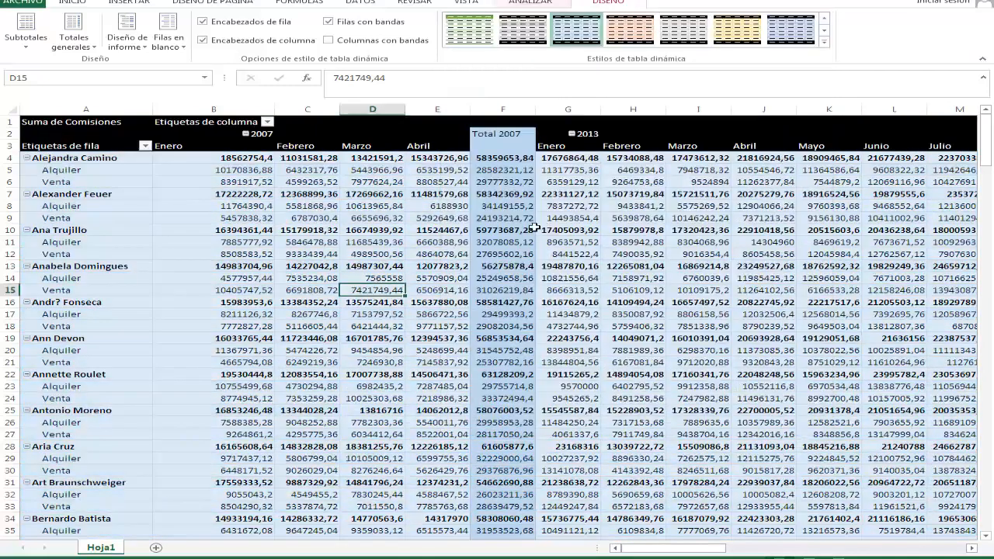
pyautogui.click(319, 277)
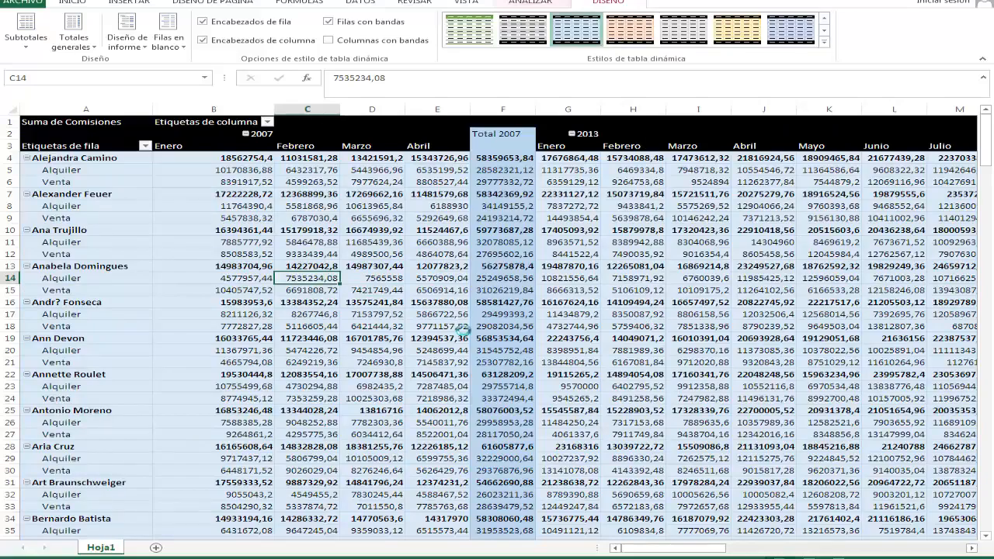
# - Format the Suma de Comisiones values as Número with 2 decimals and a thousands separator
pyautogui.scroll(-5, 462, 329)
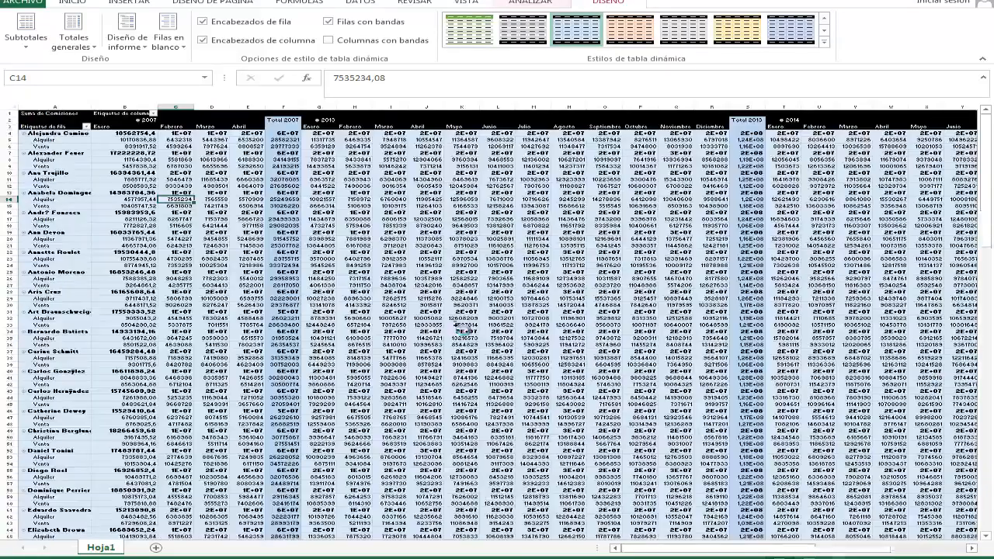
pyautogui.scroll(5, 458, 327)
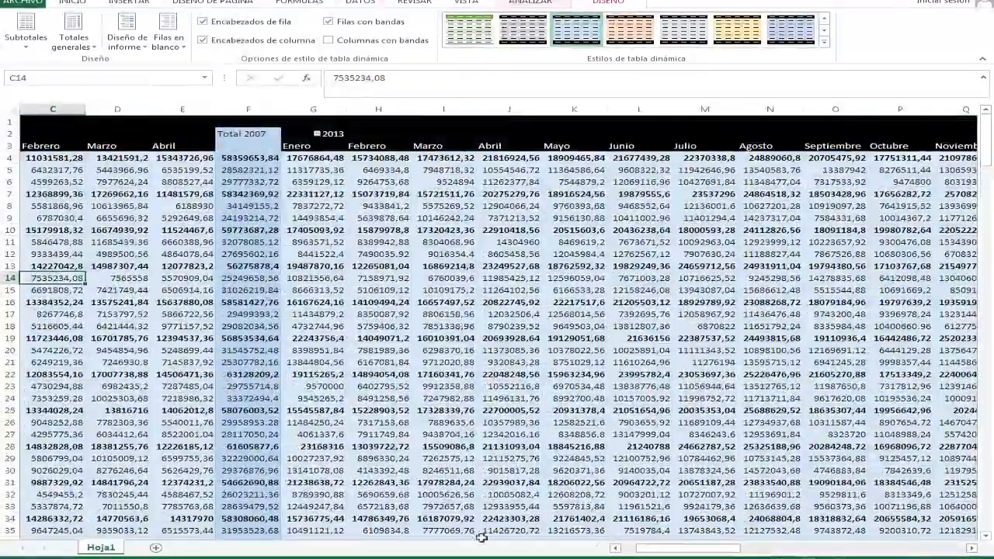
pyautogui.moveTo(686, 549); pyautogui.dragTo(588, 548)
pyautogui.click(424, 220)
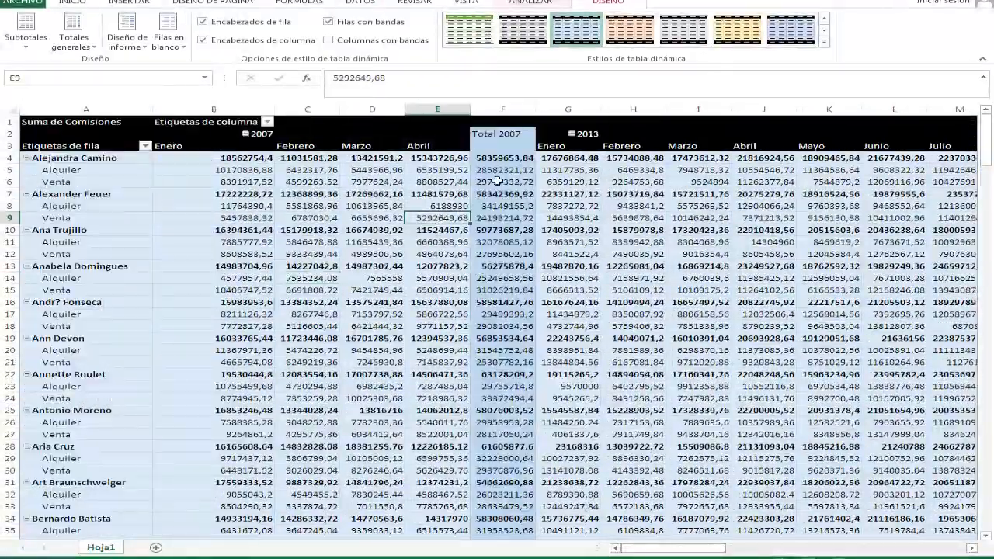
pyautogui.rightClick(457, 220)
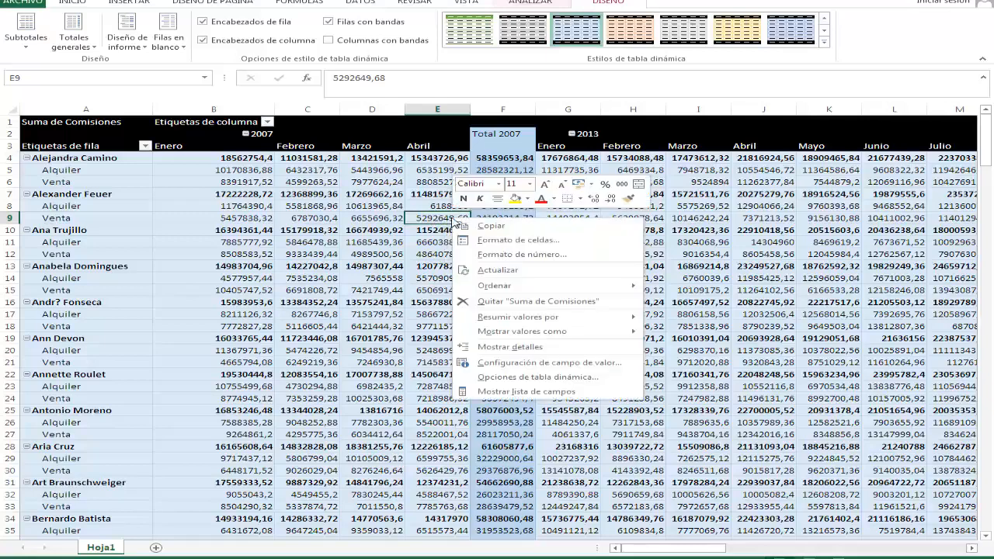
pyautogui.click(508, 363)
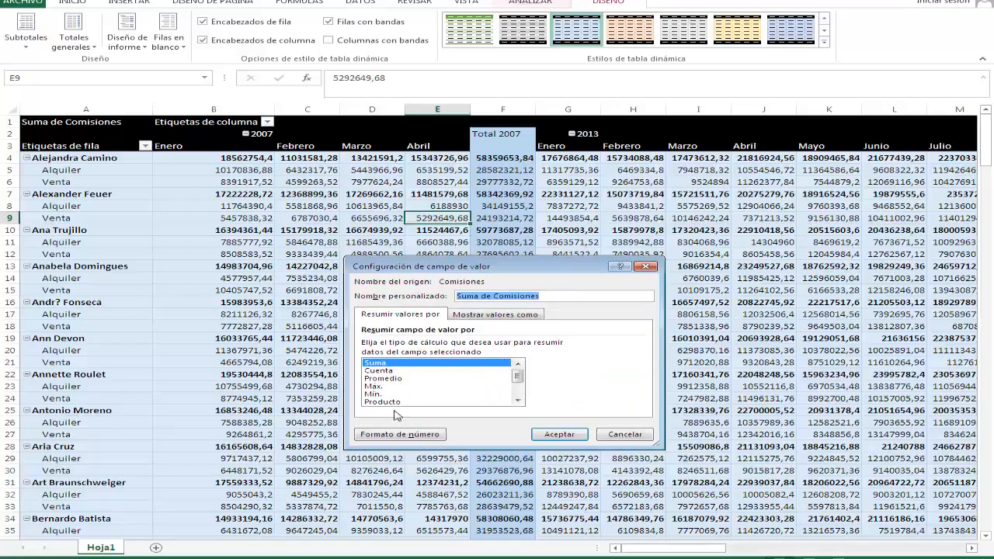
pyautogui.click(404, 435)
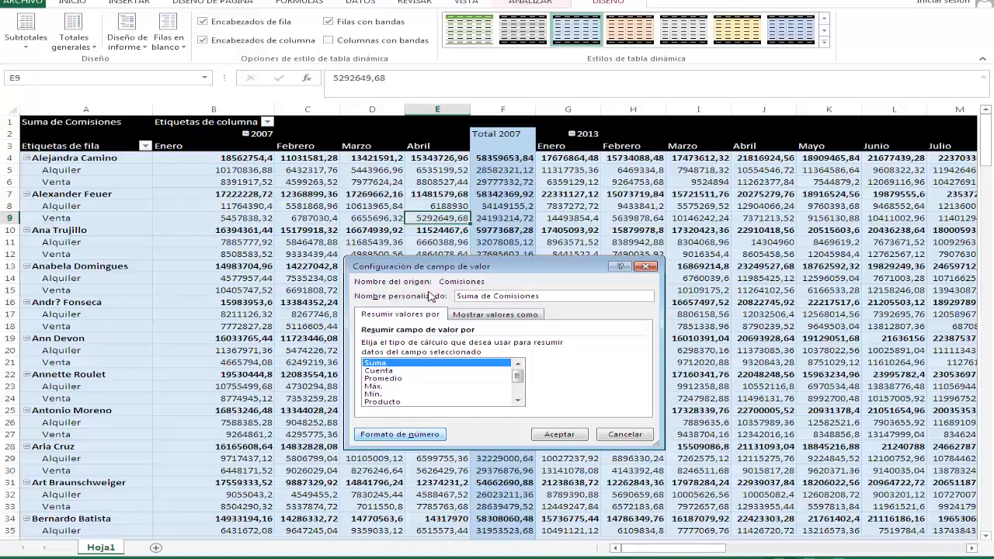
pyautogui.click(383, 436)
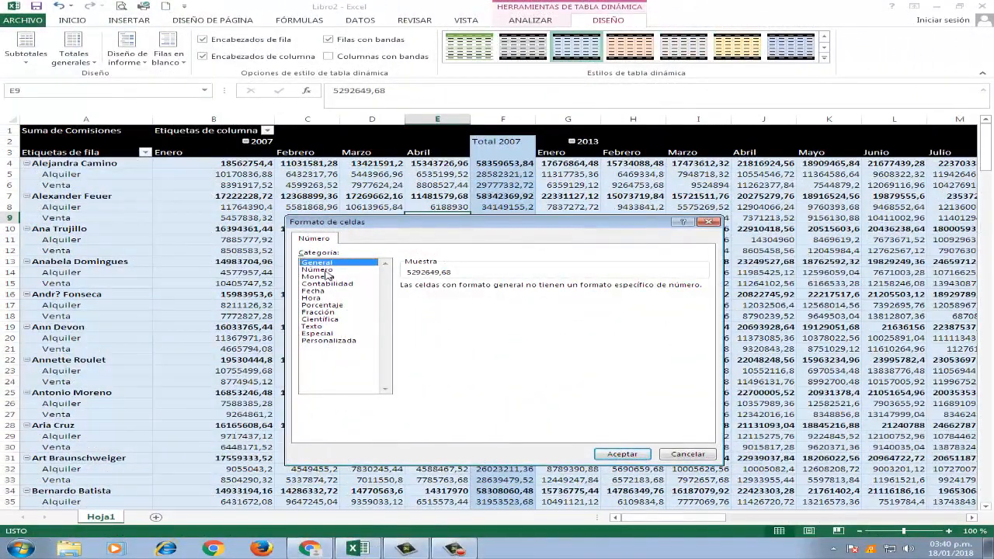
pyautogui.click(326, 269)
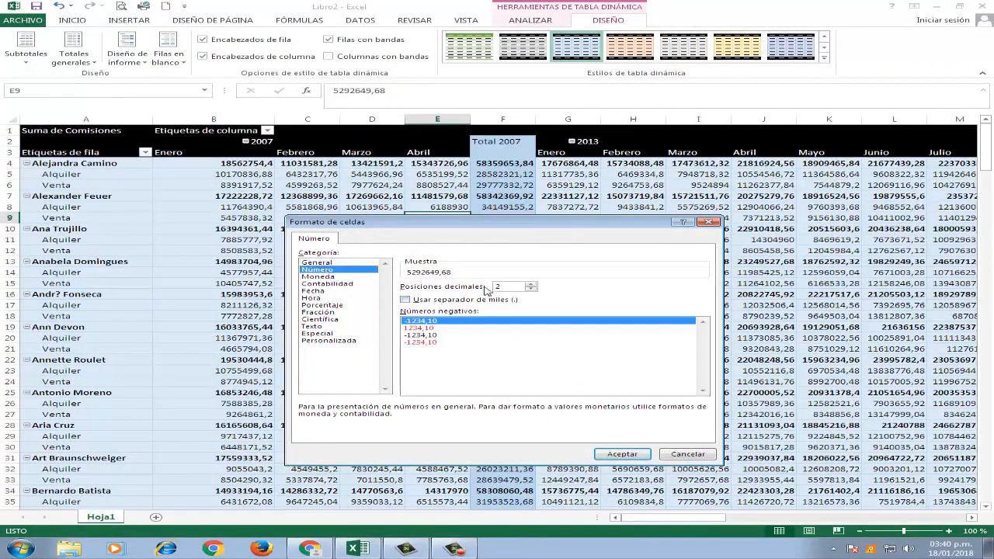
pyautogui.click(605, 456)
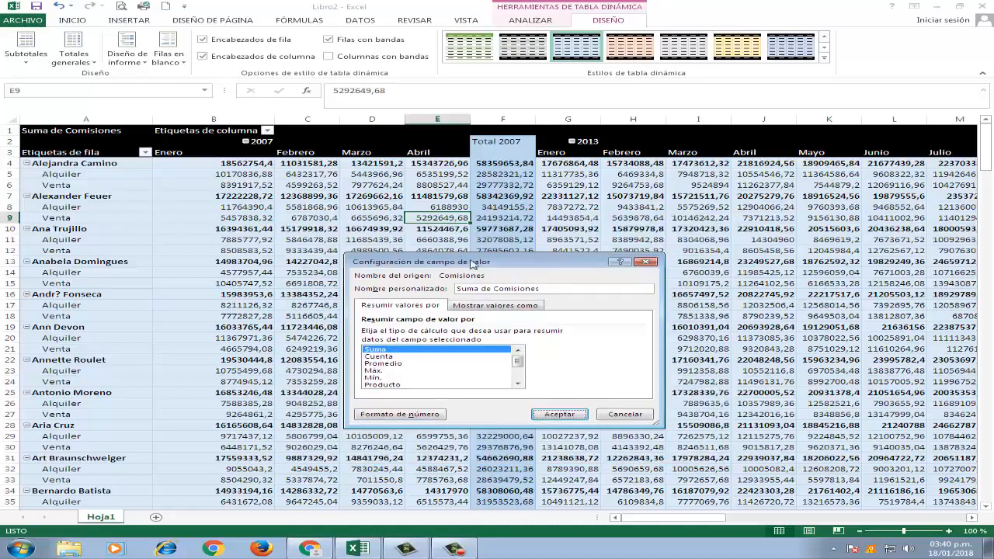
pyautogui.click(559, 415)
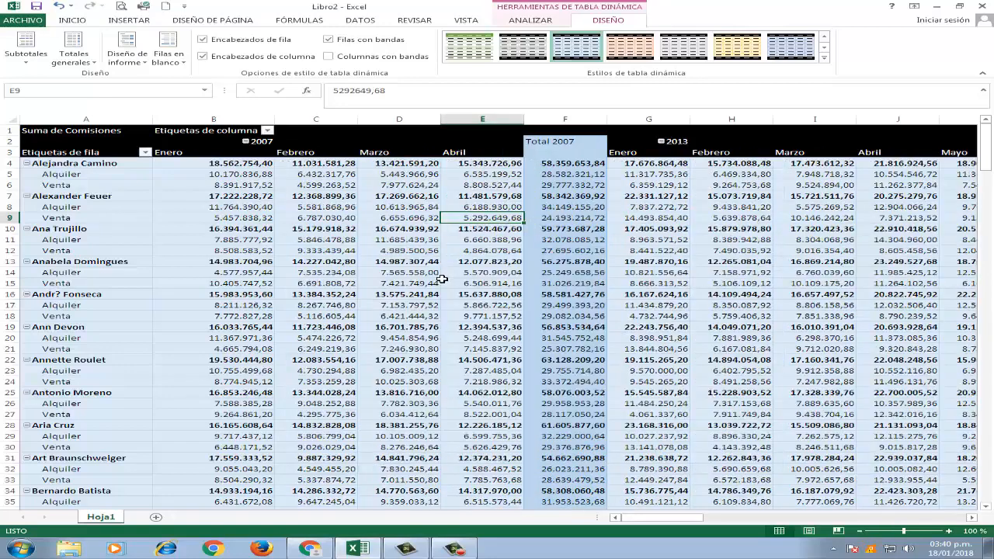
# - Review the formatted monthly commissions across the years and down the full list of sellers
pyautogui.click(352, 231)
pyautogui.scroll(-2, 366, 255)
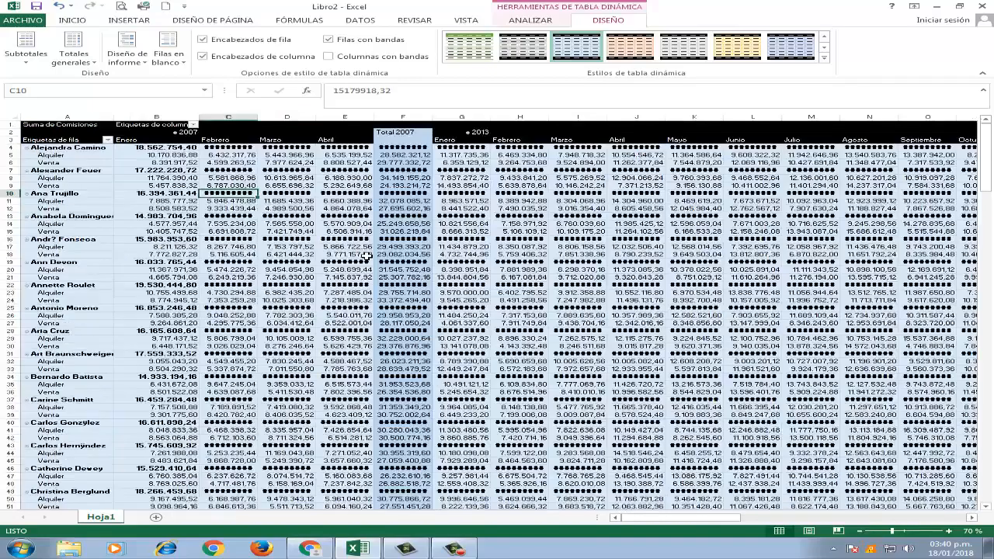
pyautogui.scroll(-2, 366, 255)
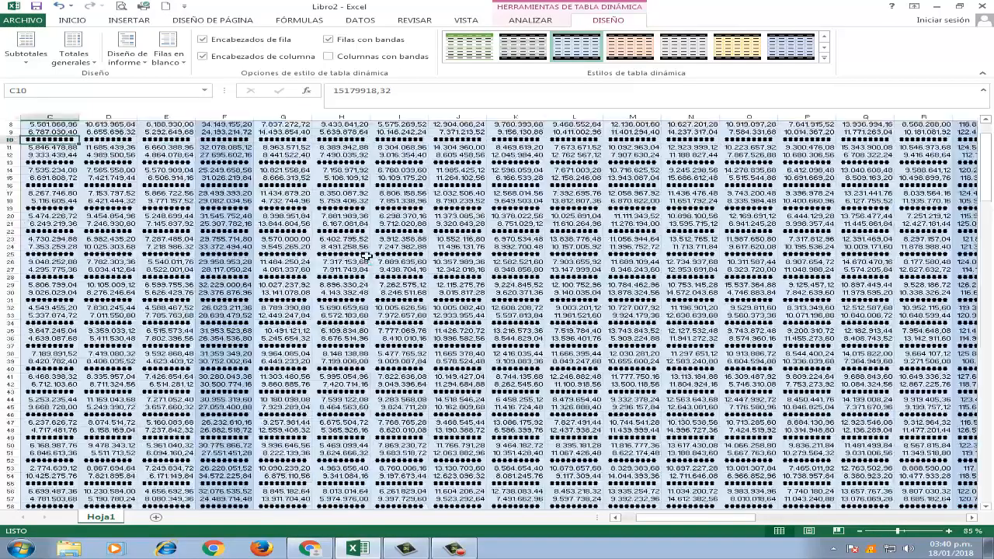
pyautogui.scroll(3, 366, 254)
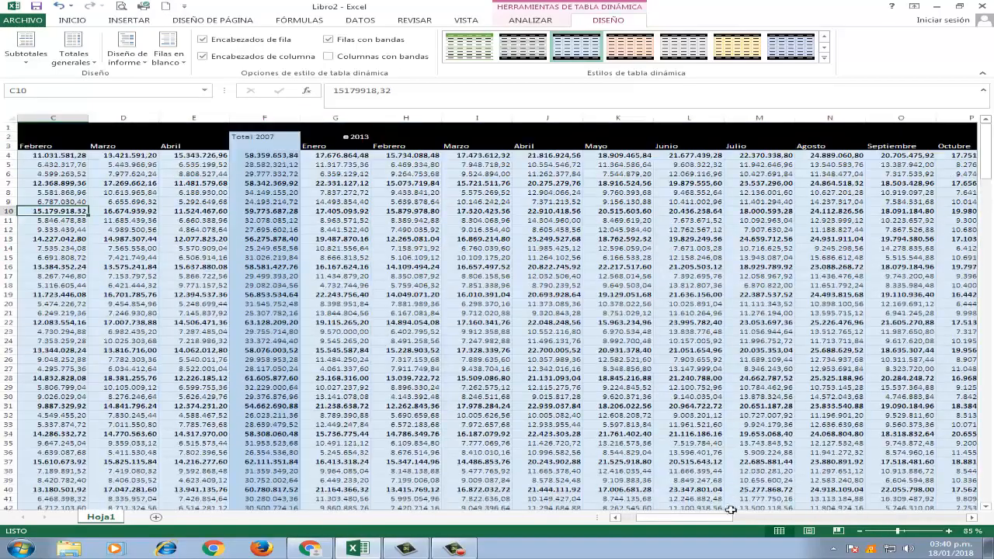
pyautogui.moveTo(700, 518); pyautogui.dragTo(641, 516)
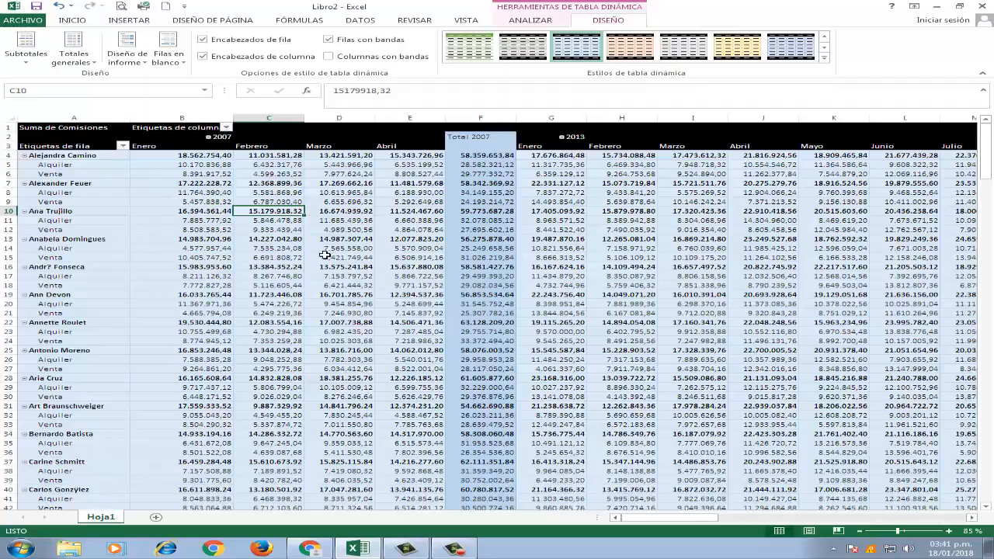
pyautogui.scroll(-5, 325, 255)
pyautogui.scroll(-20, 325, 255)
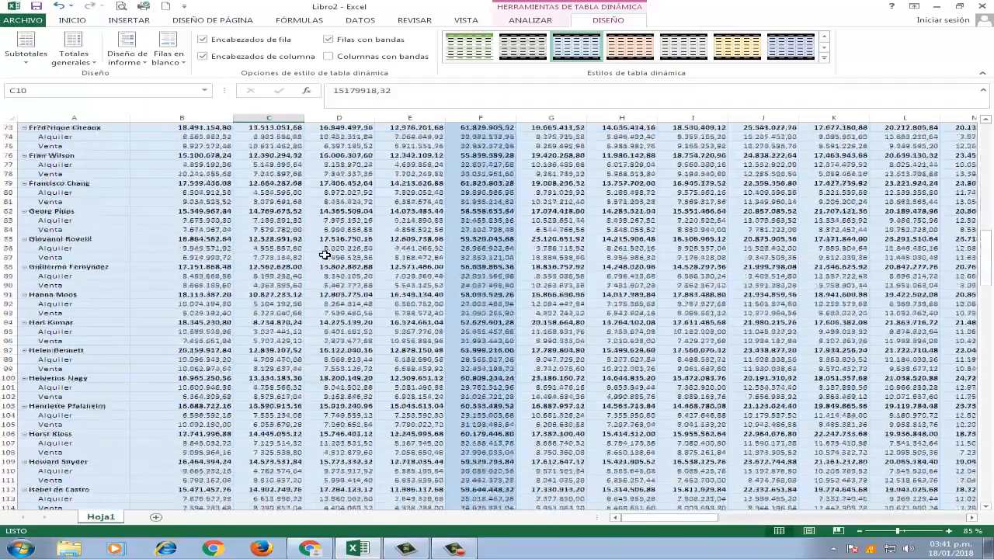
pyautogui.scroll(-20, 325, 255)
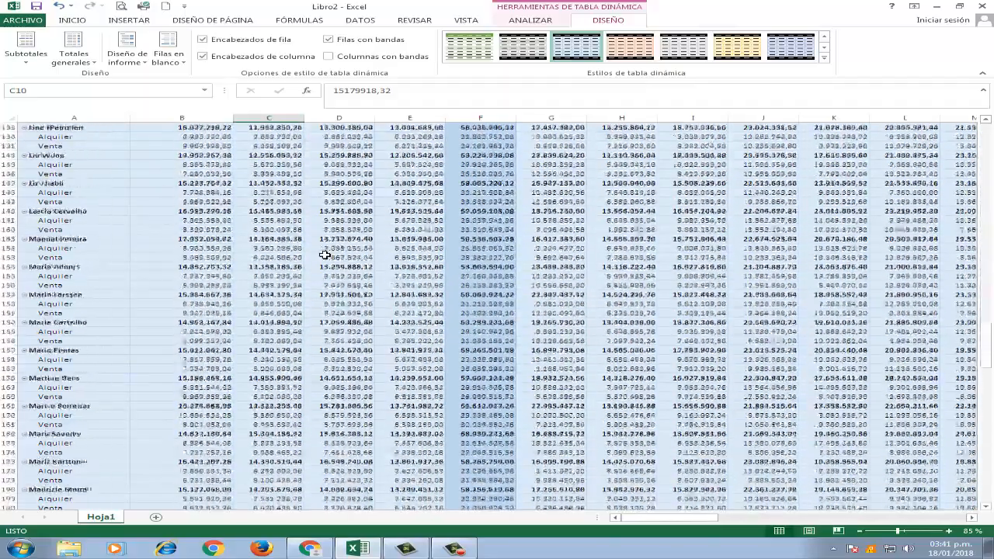
pyautogui.scroll(20, 325, 250)
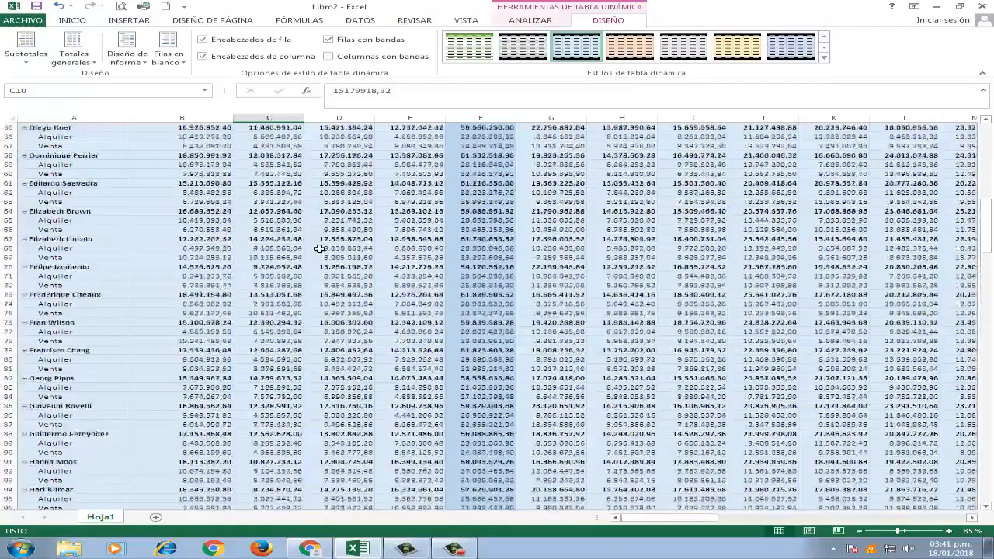
pyautogui.scroll(9, 319, 249)
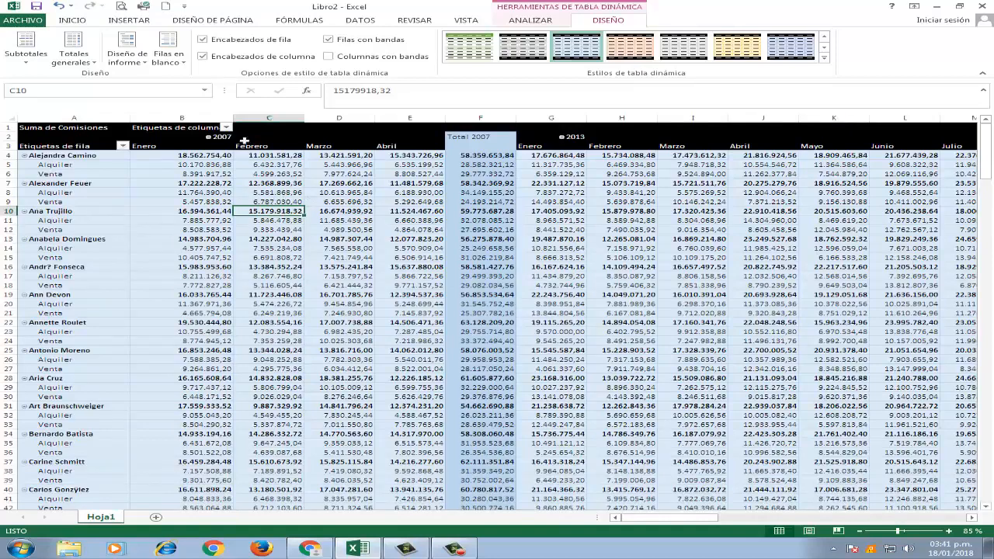
# - Filter the column labels by Año to show only 2015
pyautogui.click(226, 127)
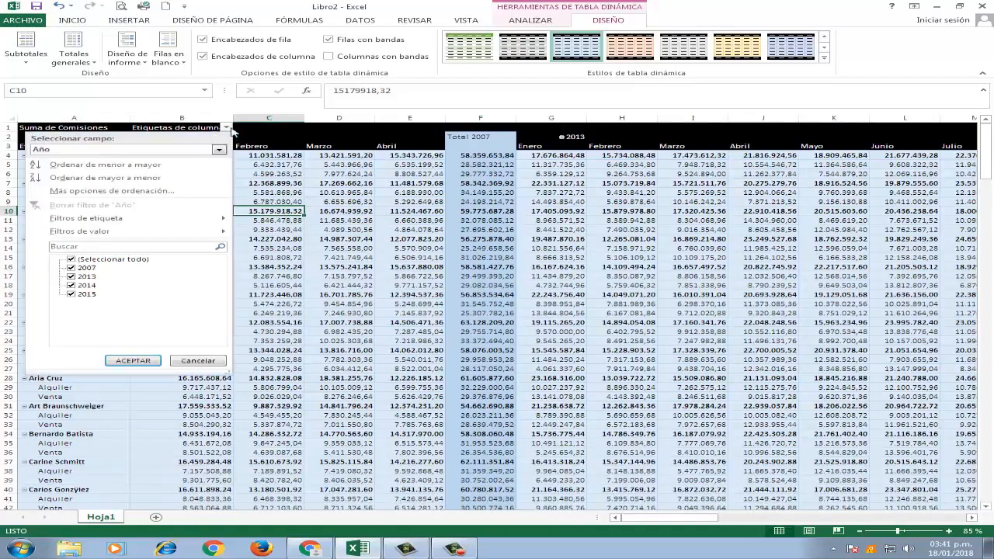
pyautogui.click(72, 259)
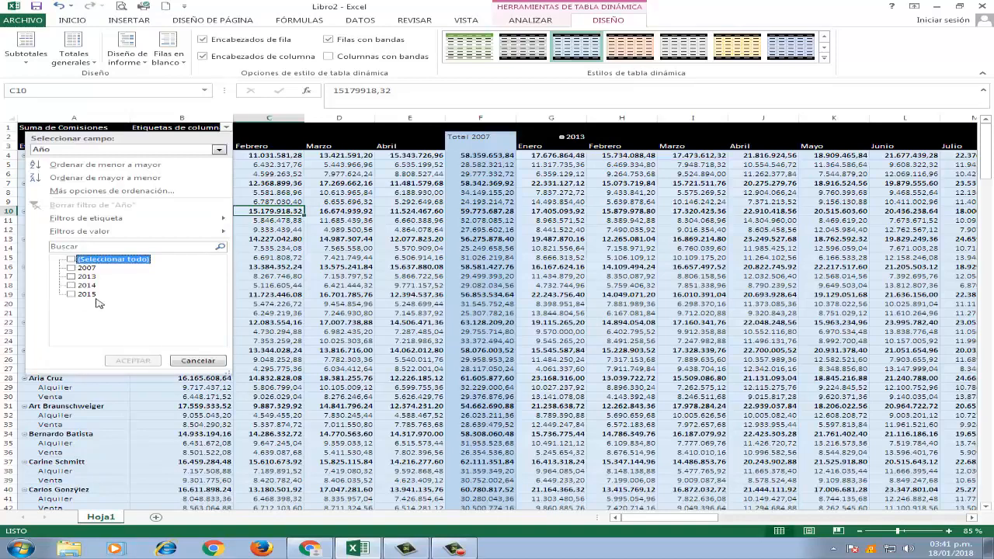
pyautogui.click(71, 294)
pyautogui.click(133, 361)
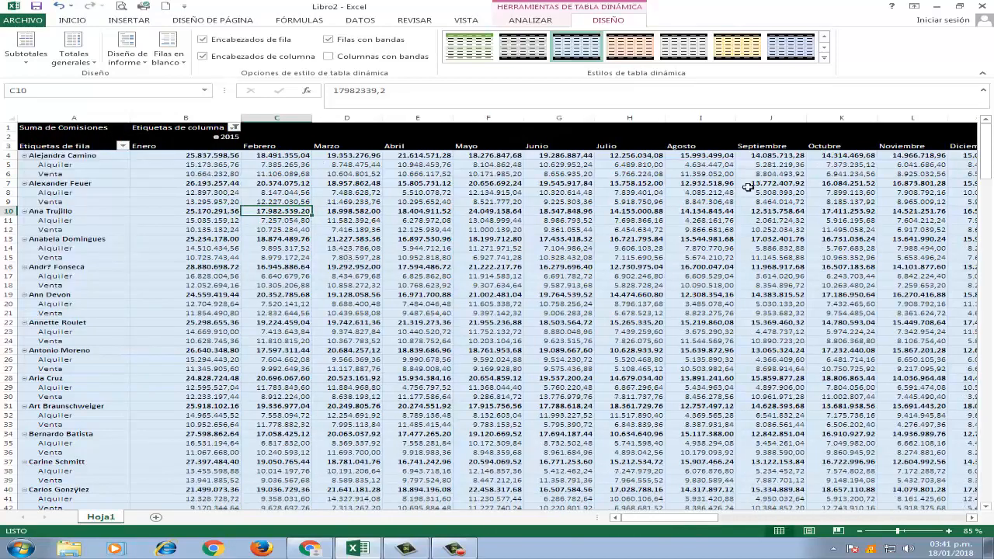
pyautogui.click(123, 146)
pyautogui.click(123, 146)
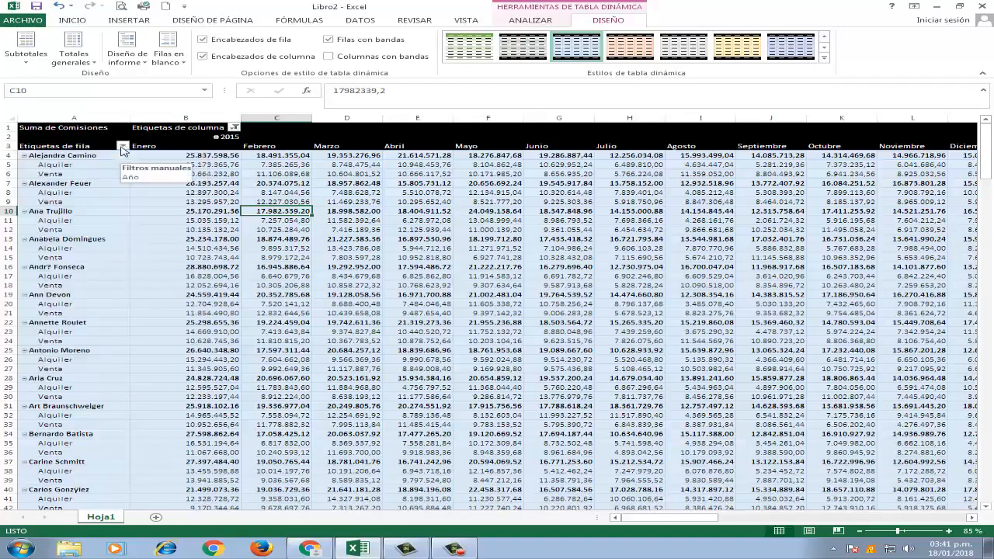
pyautogui.scroll(-2, 126, 187)
pyautogui.scroll(2, 125, 187)
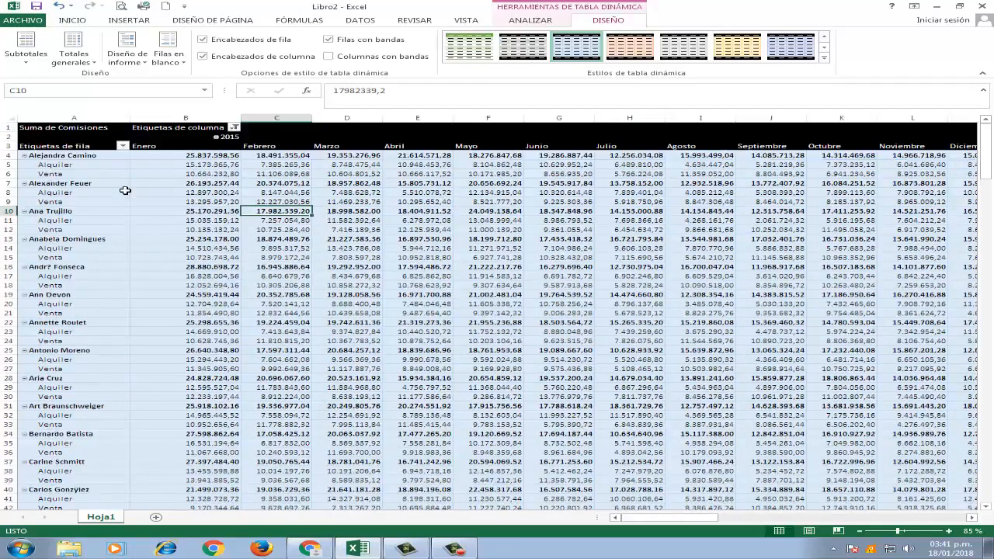
# - Filter the row labels by Vendedor to show only the first four sellers in the list
pyautogui.click(123, 146)
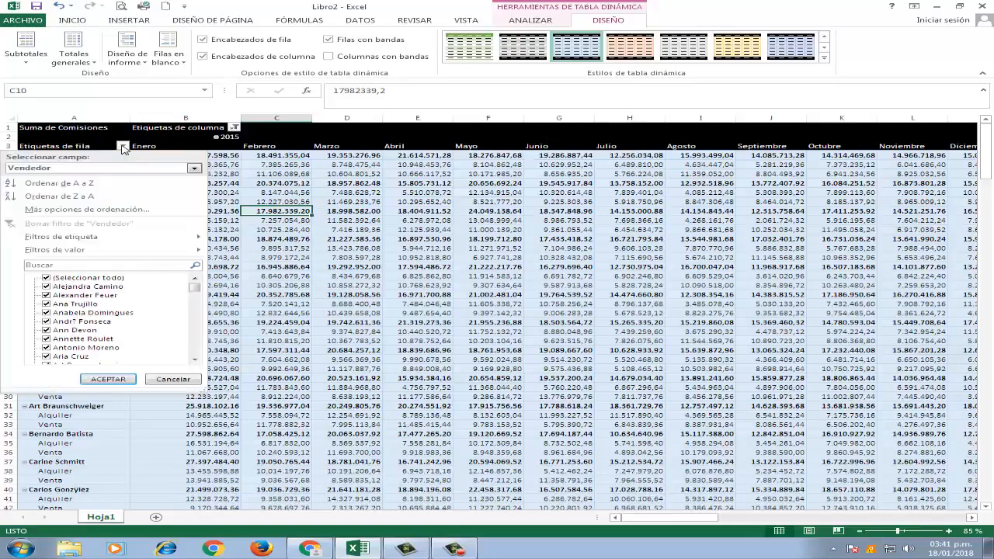
pyautogui.moveTo(194, 289)
pyautogui.mouseDown()
pyautogui.moveTo(192, 355)
pyautogui.moveTo(192, 281)
pyautogui.mouseUp()
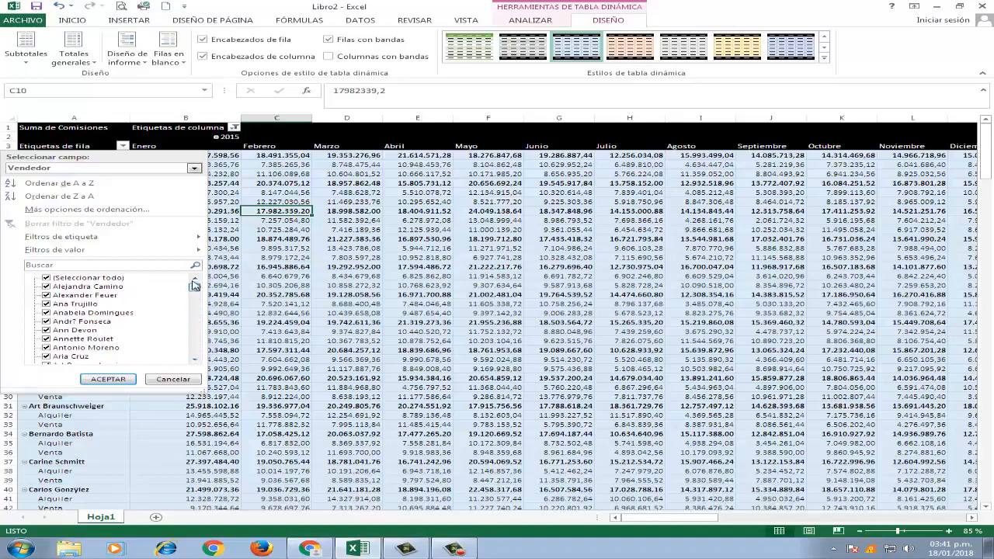
pyautogui.click(46, 278)
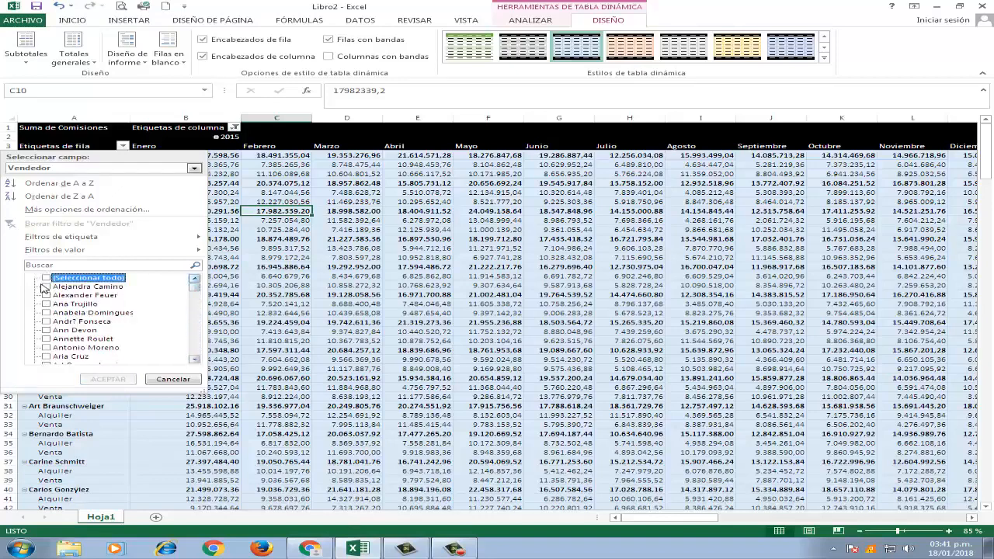
pyautogui.click(46, 287)
pyautogui.click(46, 295)
pyautogui.click(47, 303)
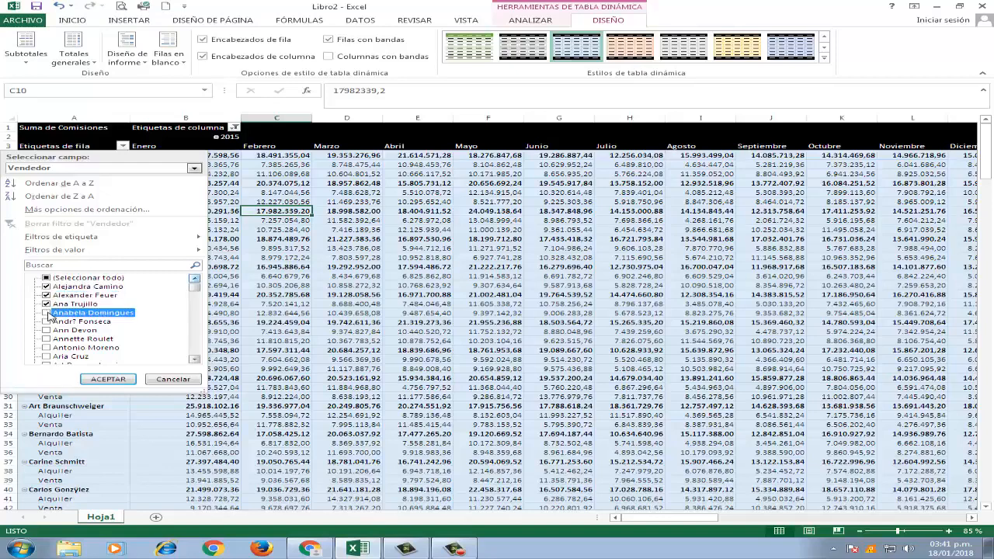
pyautogui.click(46, 312)
pyautogui.click(108, 378)
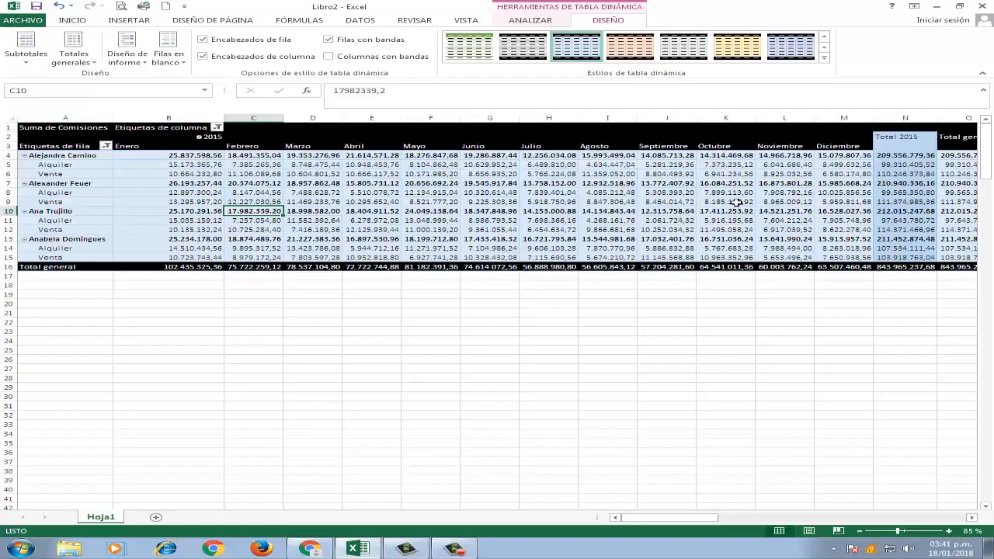
# - Insert a Columna agrupada pivot chart from the filtered pivot table
pyautogui.scroll(-2, 736, 202)
pyautogui.hscroll(1, 736, 202)
pyautogui.scroll(2, 735, 202)
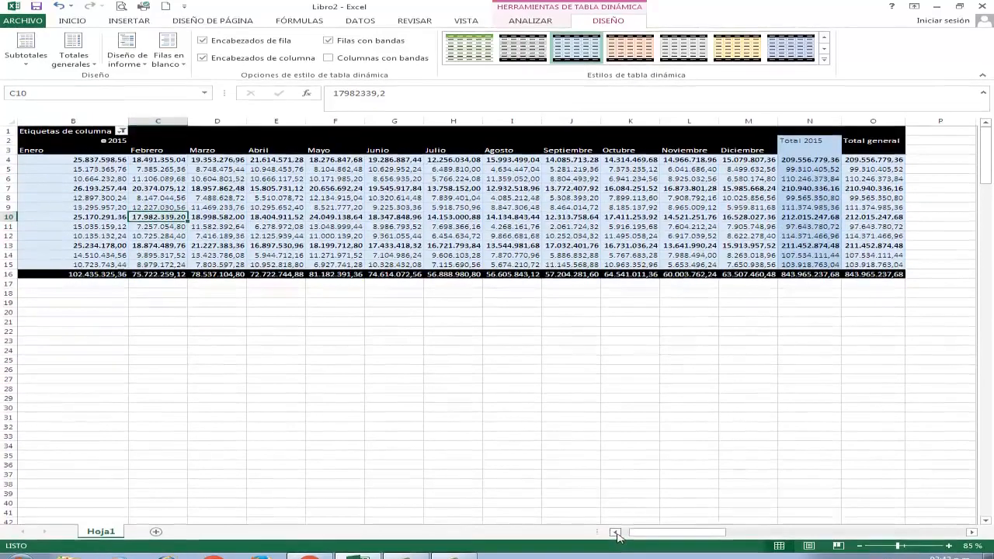
pyautogui.click(615, 517)
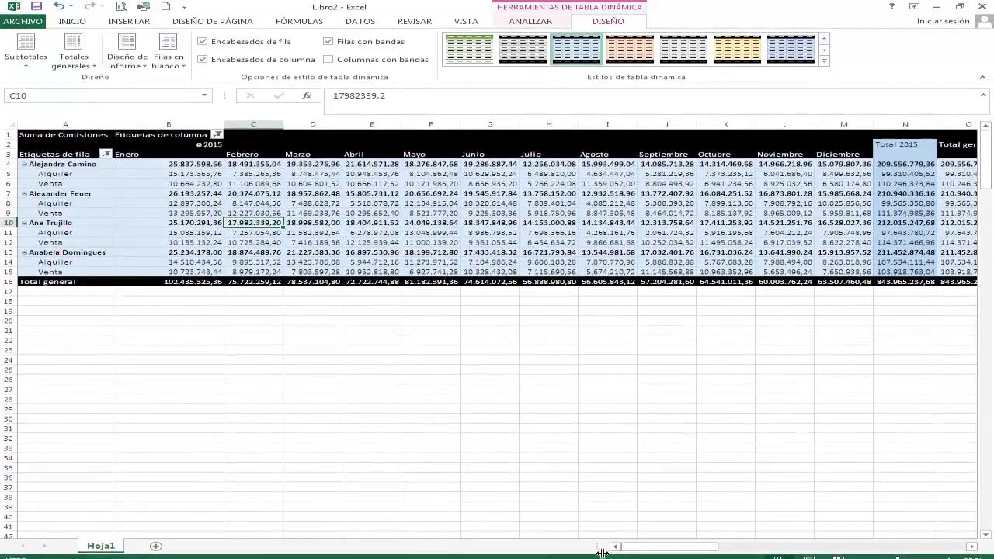
pyautogui.click(446, 212)
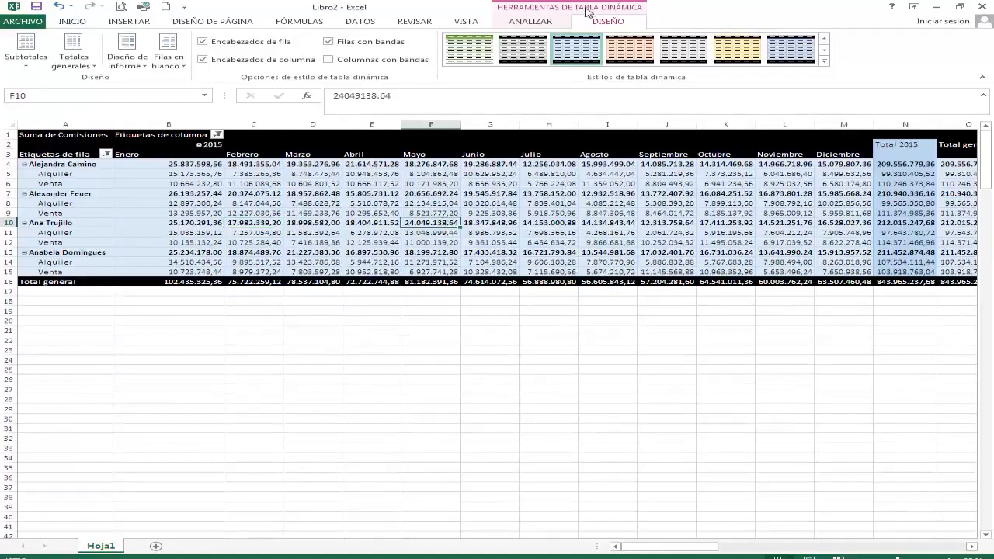
pyautogui.click(530, 21)
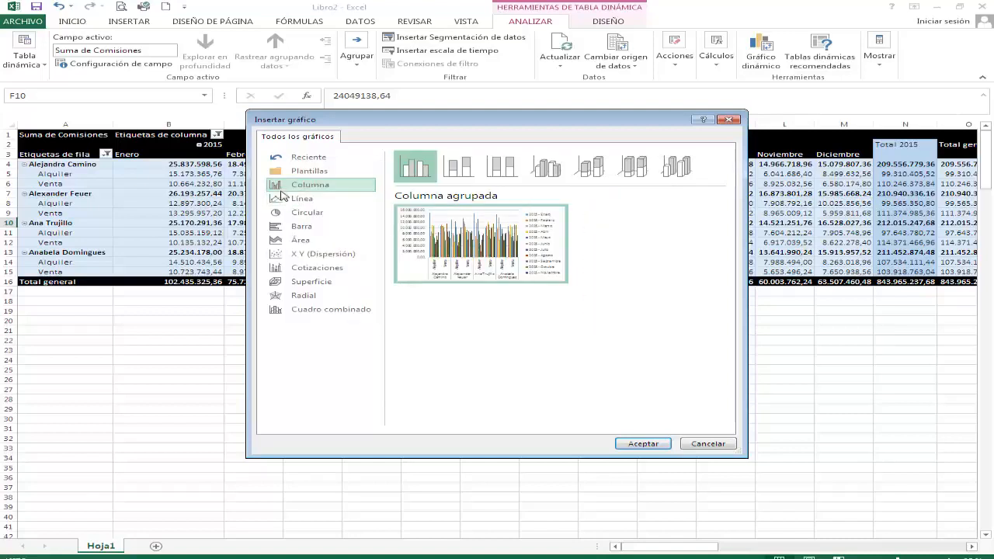
pyautogui.moveTo(470, 262)
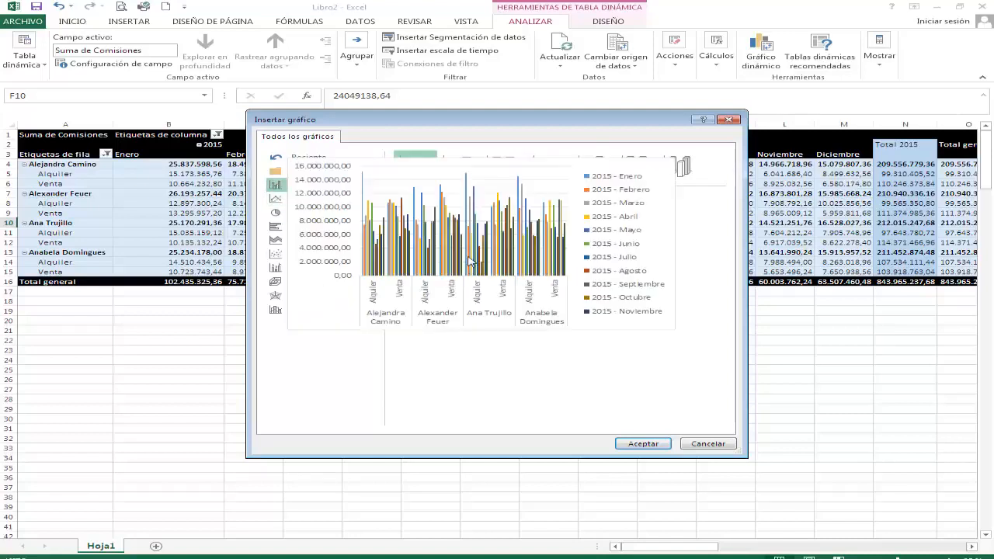
pyautogui.click(627, 443)
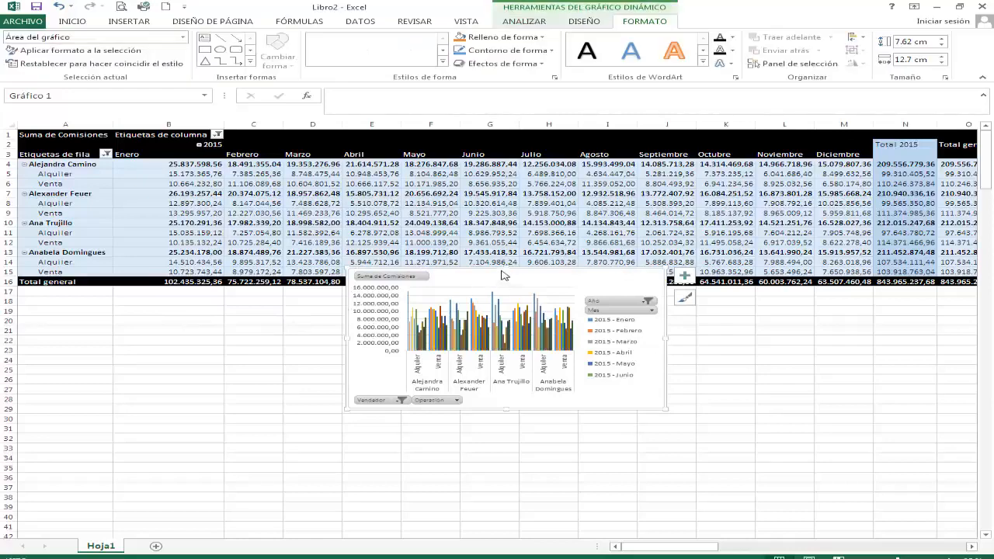
# - Move the pivot chart directly below the table at its first column and widen it to about 39.56 cm
pyautogui.moveTo(488, 274)
pyautogui.mouseDown()
pyautogui.moveTo(325, 314)
pyautogui.moveTo(257, 316)
pyautogui.moveTo(217, 294)
pyautogui.mouseUp()
pyautogui.click(260, 325)
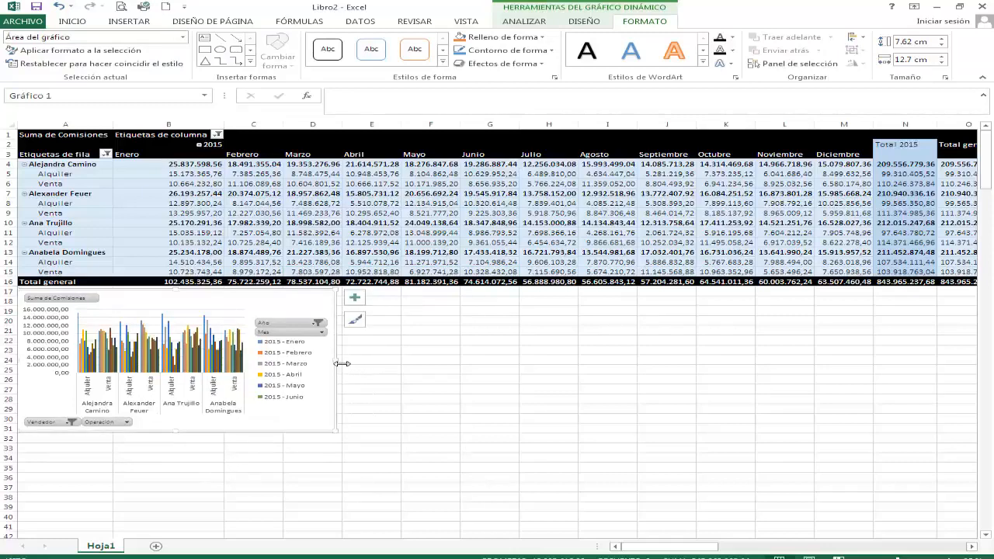
pyautogui.moveTo(338, 363); pyautogui.dragTo(813, 373)
pyautogui.moveTo(658, 547); pyautogui.dragTo(635, 550)
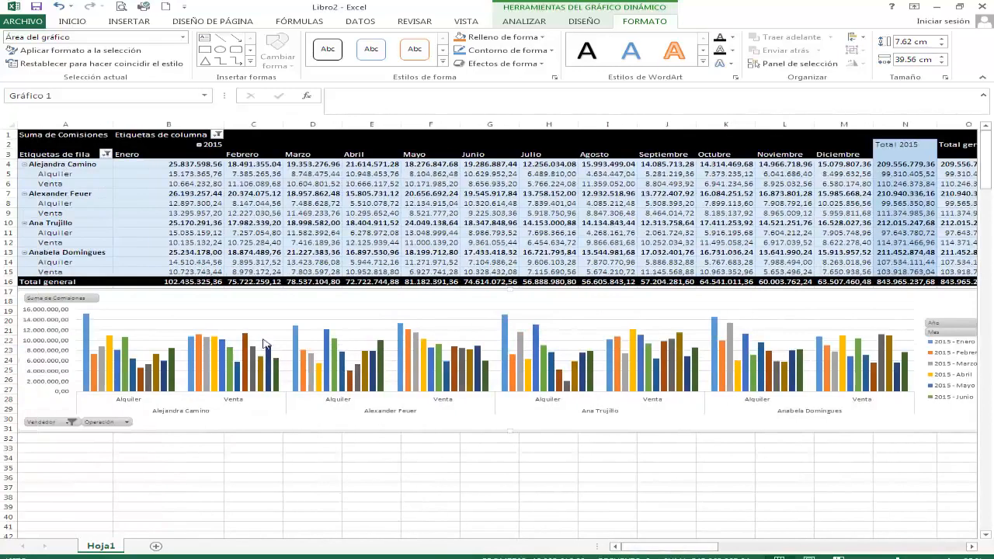
# - Hide all field buttons on the pivot chart and extend its lower edge to about row 40
pyautogui.rightClick(49, 303)
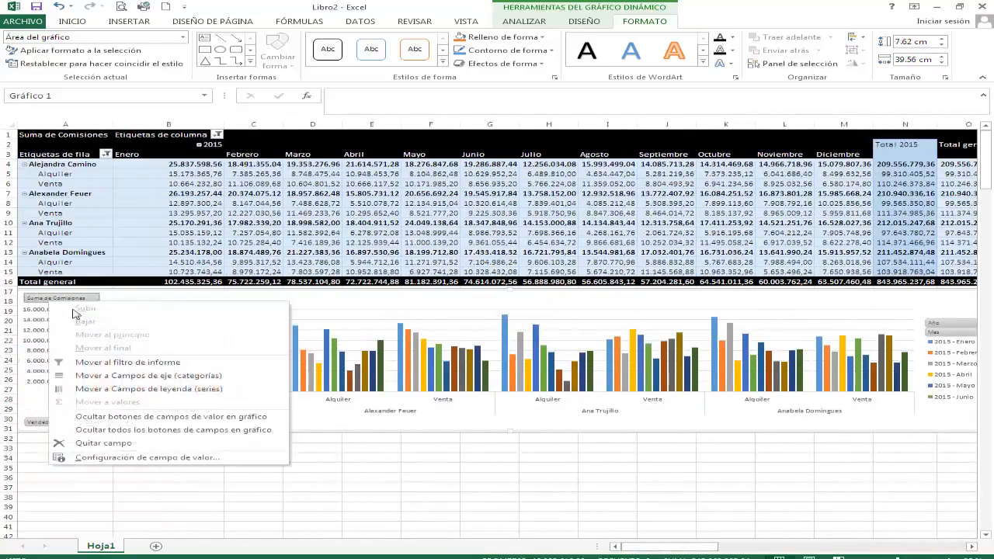
pyautogui.click(136, 429)
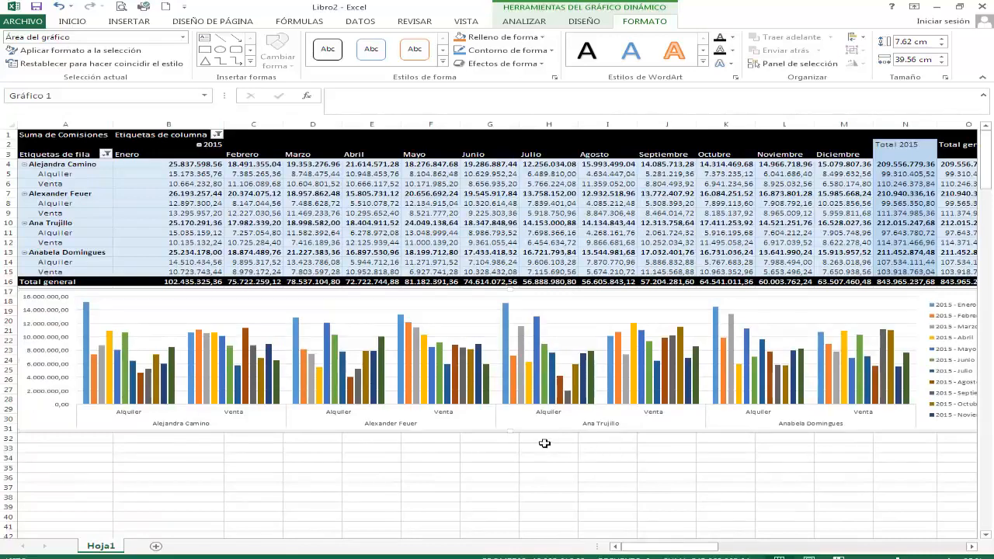
pyautogui.moveTo(516, 439); pyautogui.dragTo(516, 517)
# - Collapse the ribbon and narrow column B so the whole table and chart fit in view
pyautogui.rightClick(478, 77)
pyautogui.click(550, 145)
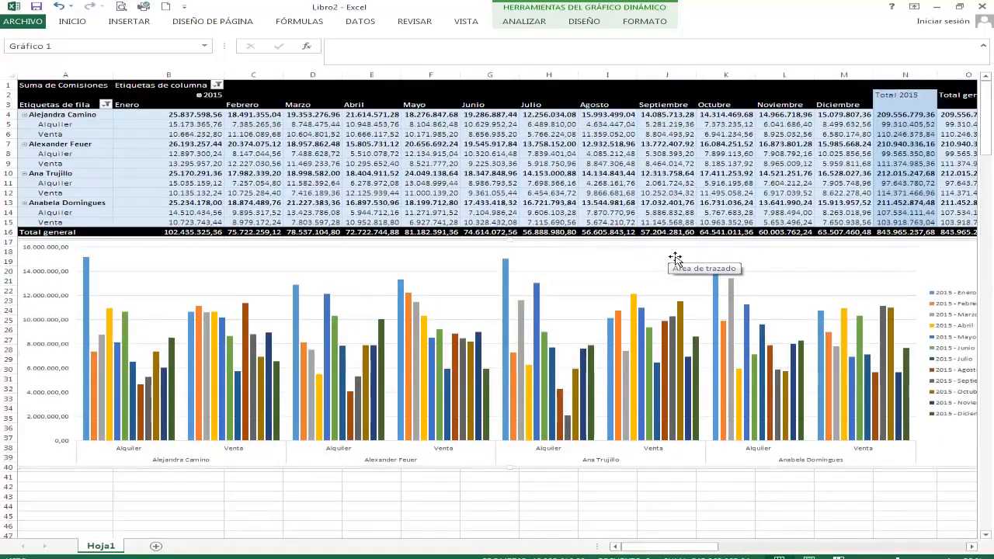
pyautogui.moveTo(224, 75); pyautogui.dragTo(185, 82)
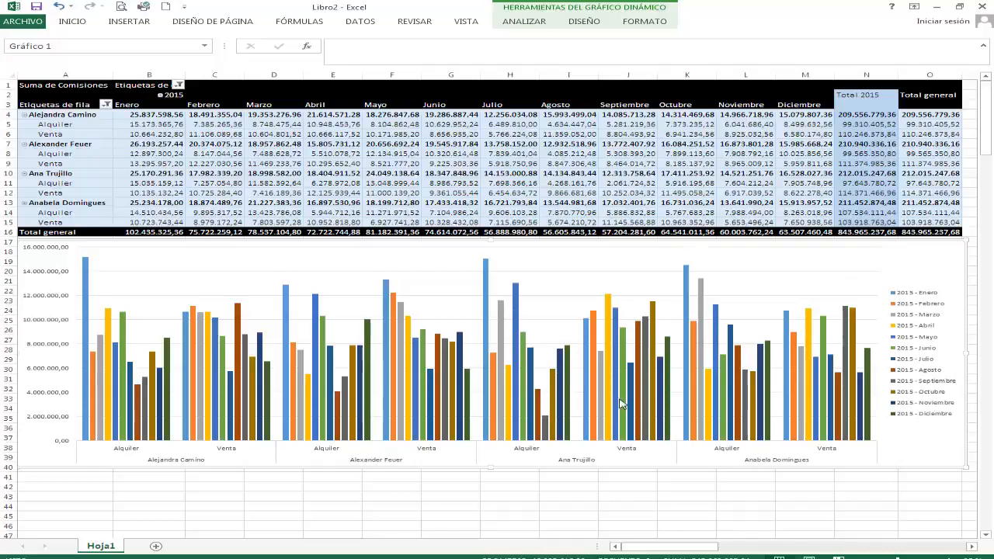
# - Compare the chart's monthly columns with the sellers' Suma de Comisiones values in the pivot table
pyautogui.moveTo(606, 401)
pyautogui.moveTo(450, 169)
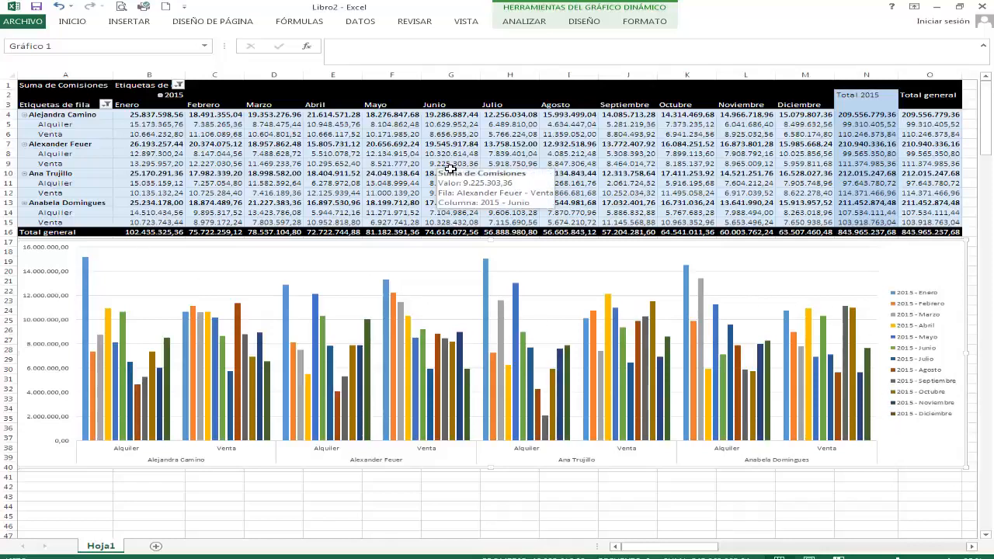
pyautogui.moveTo(401, 178)
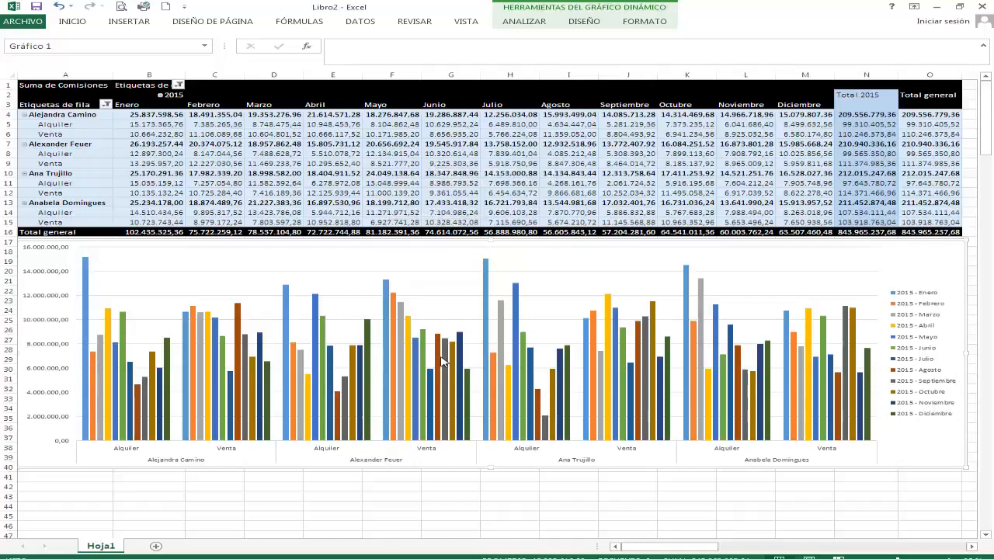
pyautogui.scroll(-3, 441, 357)
pyautogui.scroll(3, 441, 354)
pyautogui.moveTo(497, 165)
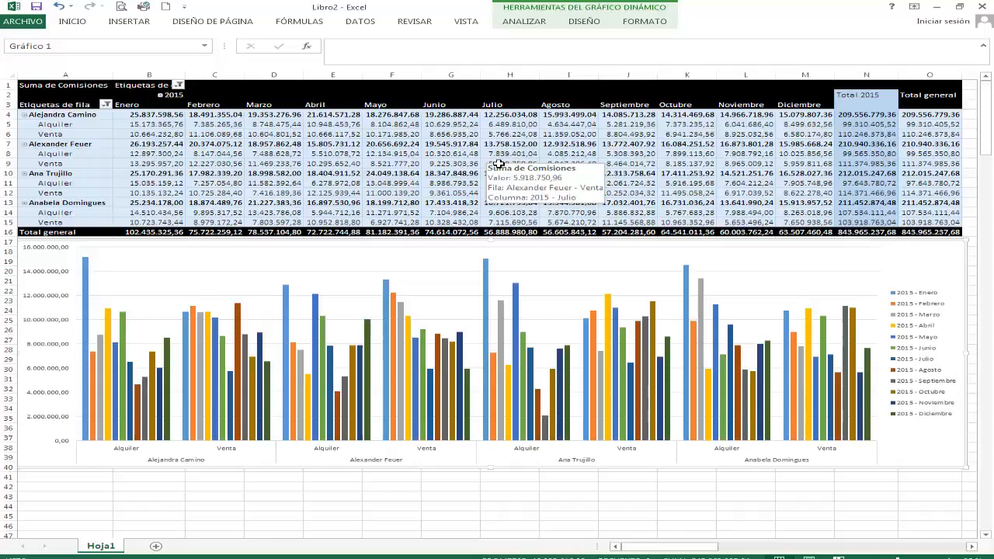